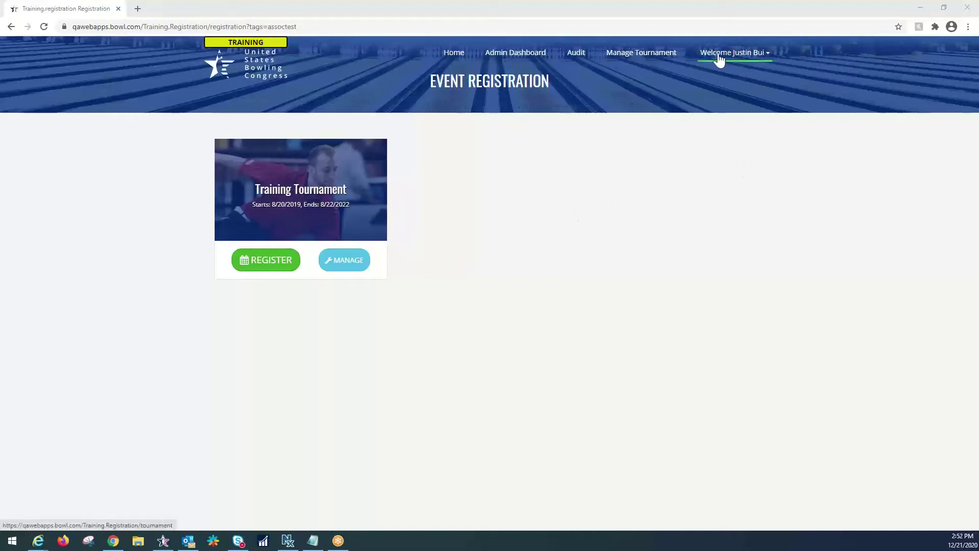
Step: From tournament administration, open Reserve Squads and list the tournaments: Training, Testing, Usability Review
{"action": "left_click", "coordinate": [510, 62]}
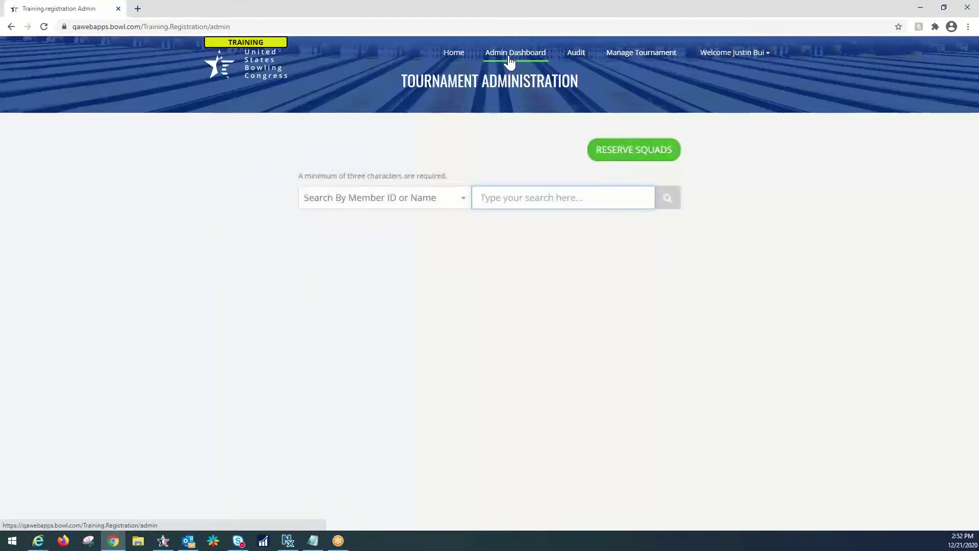
{"action": "left_click", "coordinate": [615, 155]}
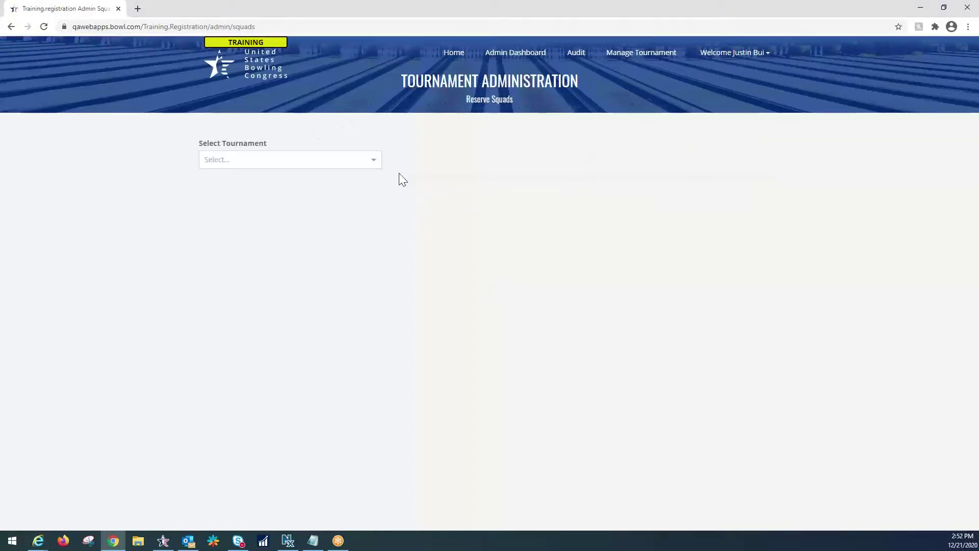
{"action": "left_click", "coordinate": [339, 162]}
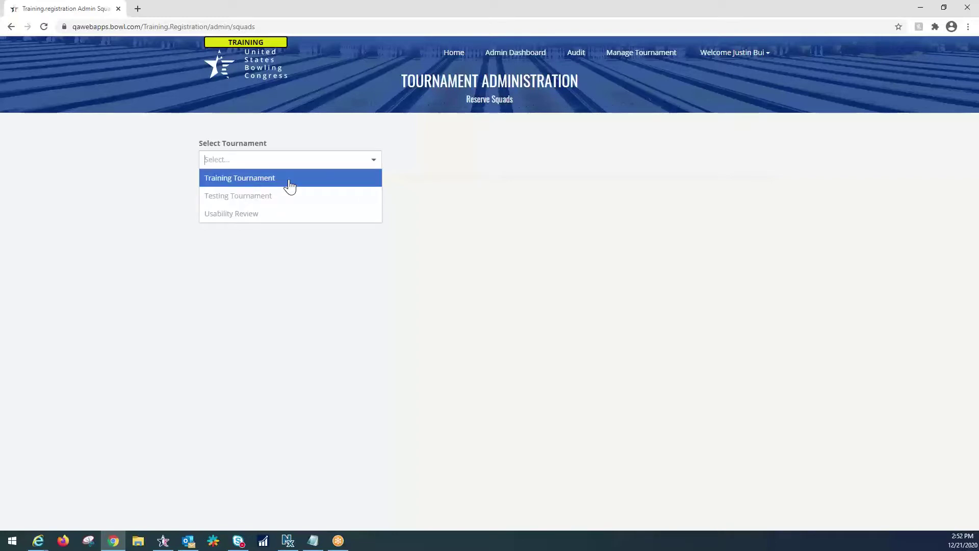
Step: Add one 01:00 PM Team squad for Sat, Dec 5th in the Training Tournament to the cart ($100.00)
{"action": "left_click", "coordinate": [260, 183]}
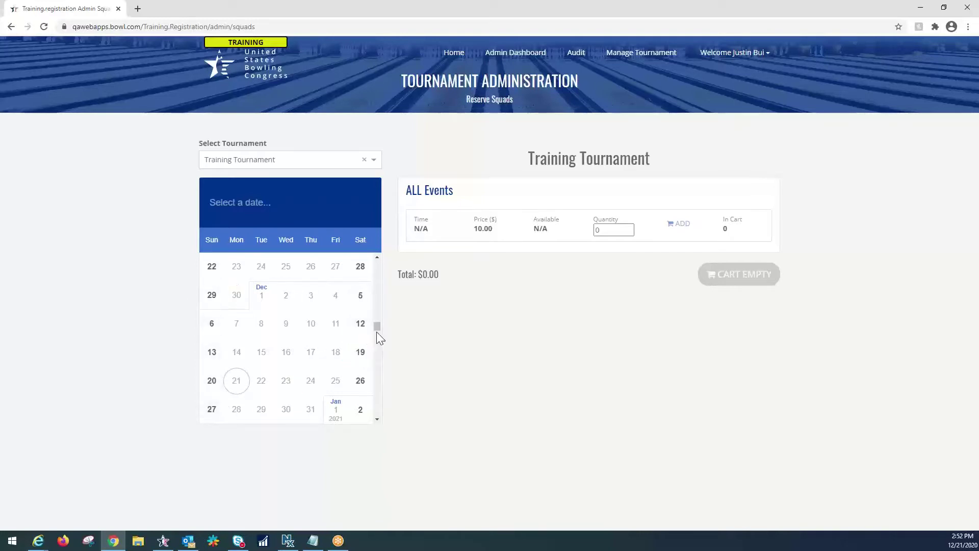
{"action": "left_click", "coordinate": [360, 299]}
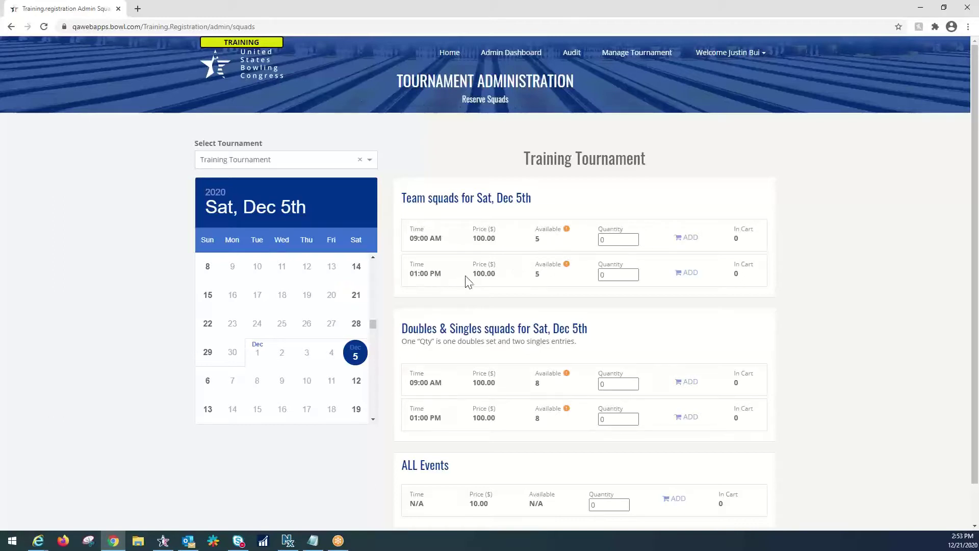
{"action": "left_click", "coordinate": [603, 275]}
{"action": "left_click", "coordinate": [420, 273]}
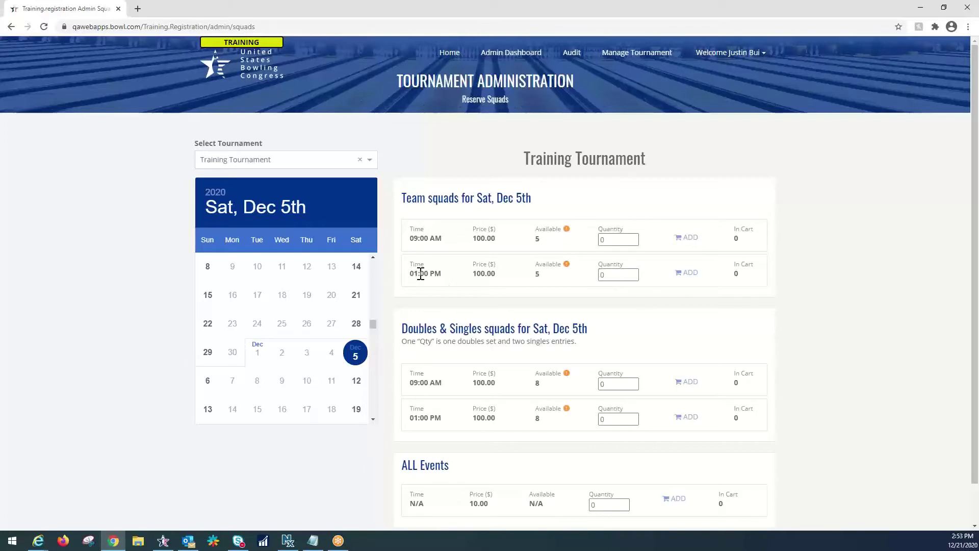
{"action": "left_click", "coordinate": [634, 272]}
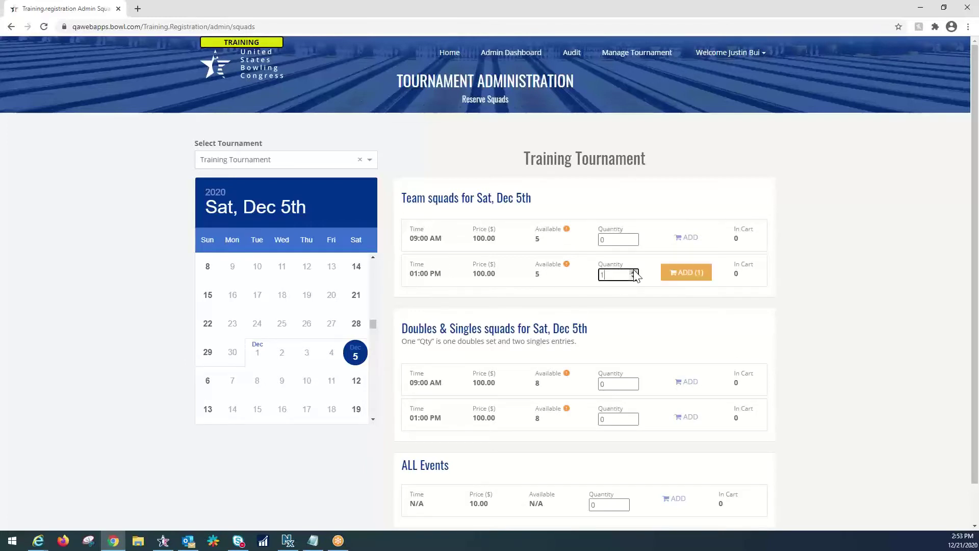
{"action": "left_click", "coordinate": [687, 275]}
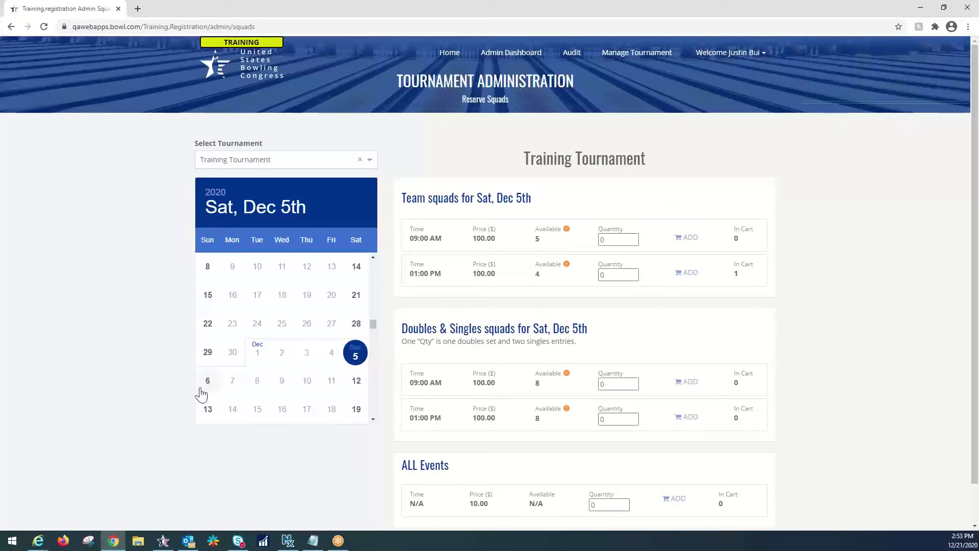
{"action": "scroll", "coordinate": [159, 372], "scroll_direction": "down", "scroll_amount": 1}
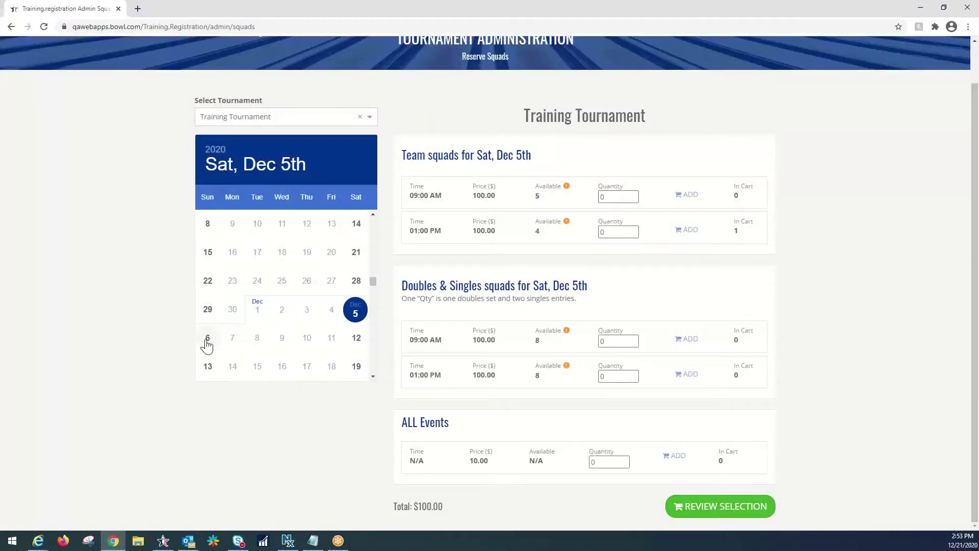
Step: Add two 09:00 AM Doubles & Singles entries for Sun, Dec 6th to the cart
{"action": "left_click", "coordinate": [206, 342]}
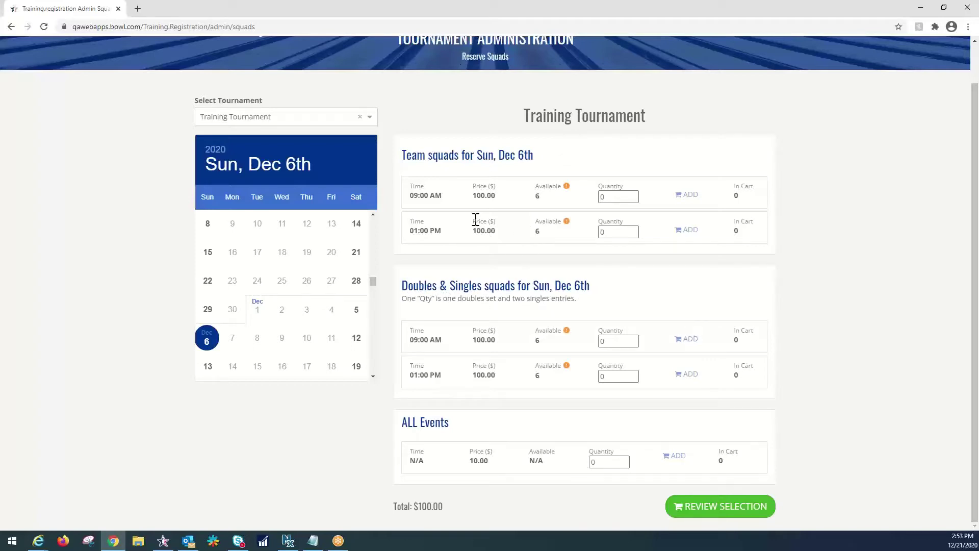
{"action": "left_click", "coordinate": [633, 339]}
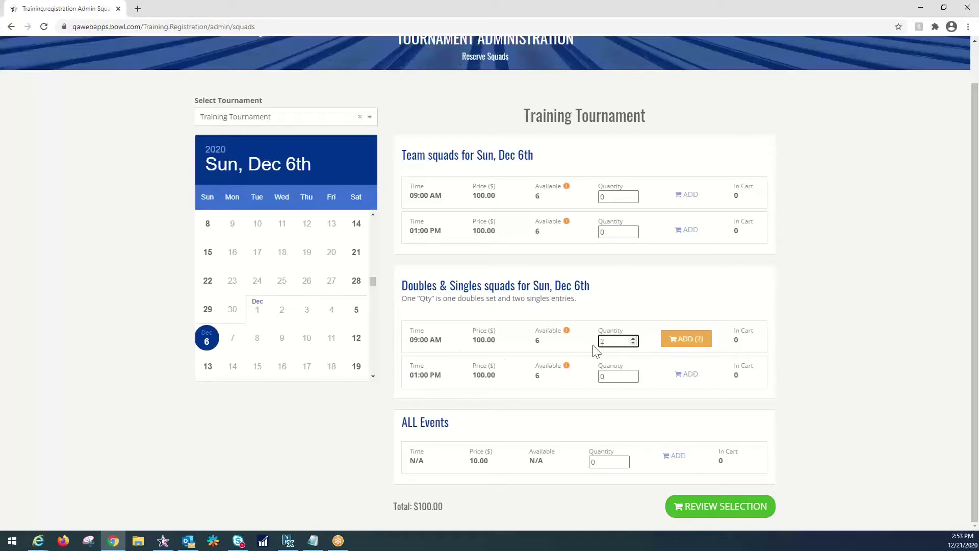
{"action": "left_click", "coordinate": [688, 349]}
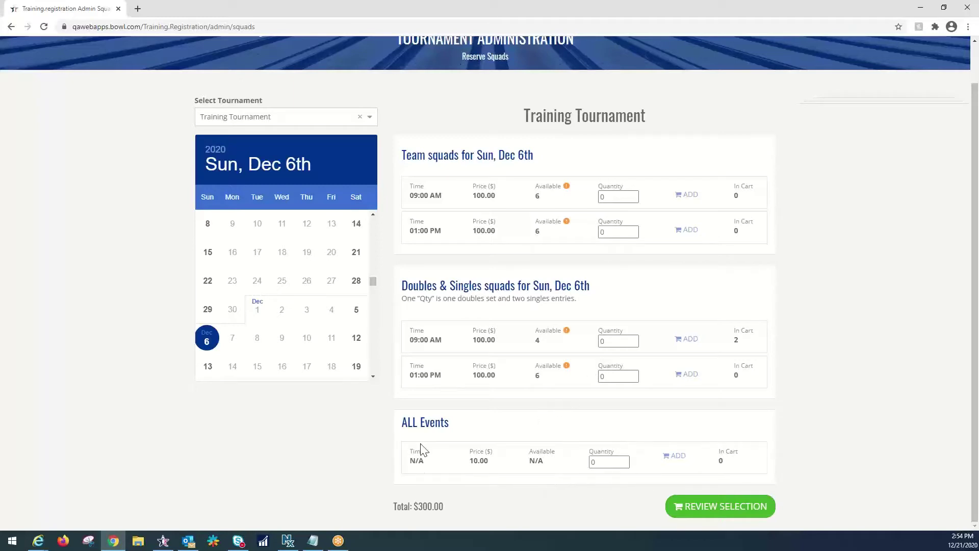
Step: Add four ALL Events entries to the cart, bringing the total to $340.00
{"action": "left_click", "coordinate": [594, 466]}
{"action": "left_click", "coordinate": [624, 460]}
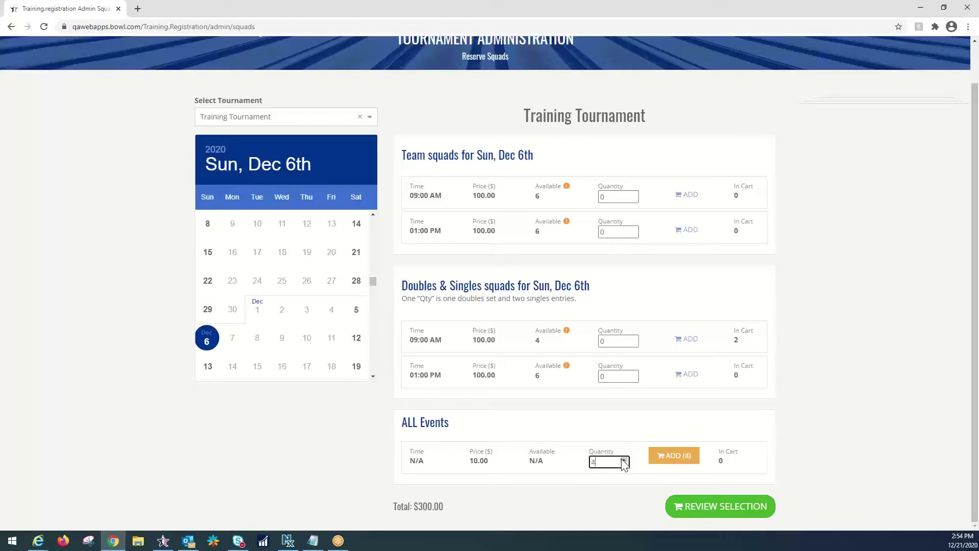
{"action": "left_click", "coordinate": [670, 457]}
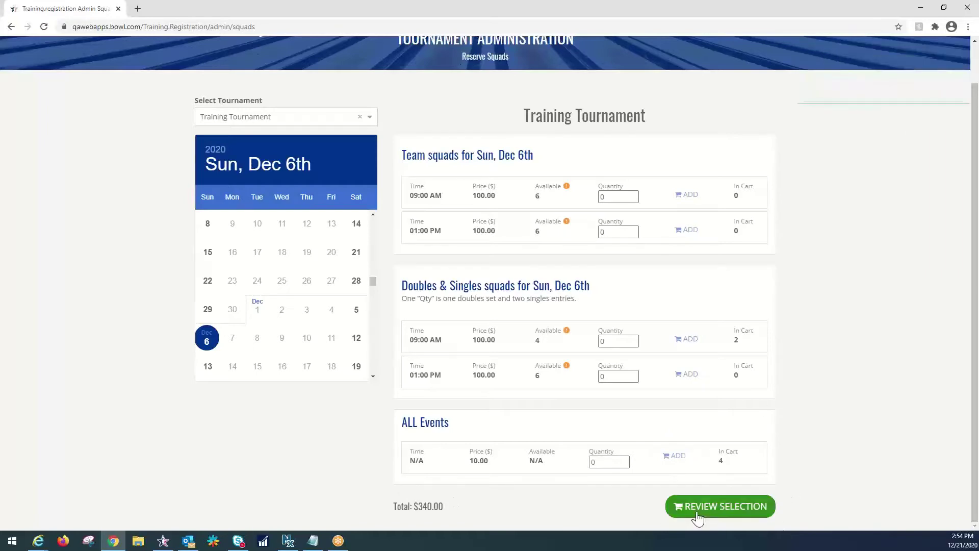
Step: On the $340.00 order review, enter the captain's first name, last name and e-mail address
{"action": "left_click", "coordinate": [725, 508]}
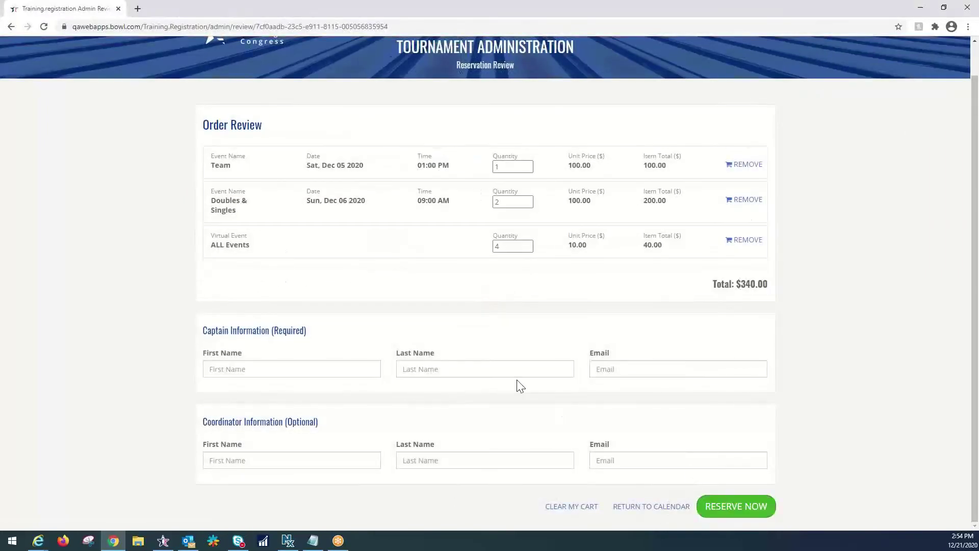
{"action": "left_click", "coordinate": [310, 370]}
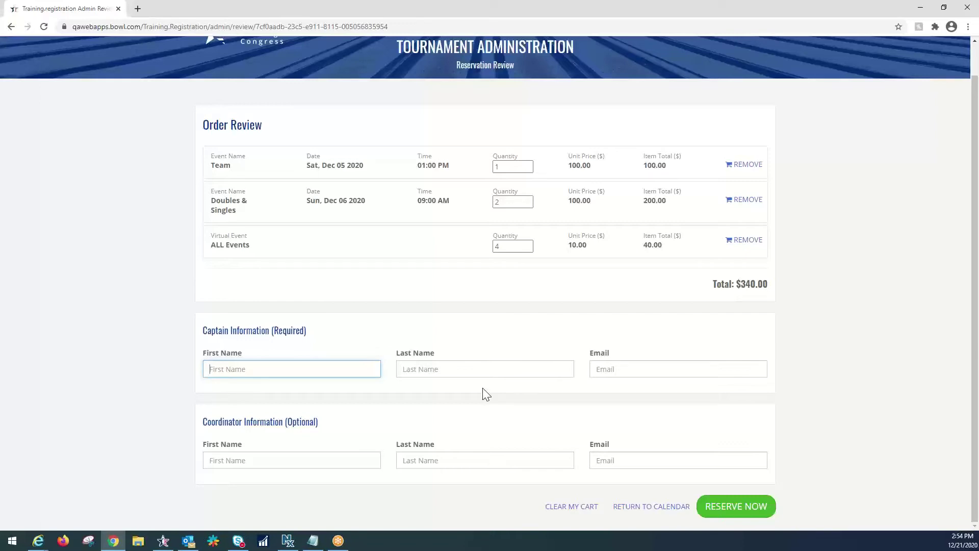
{"action": "type", "text": "Test"}
{"action": "key", "text": "Tab"}
{"action": "type", "text": "Captain"}
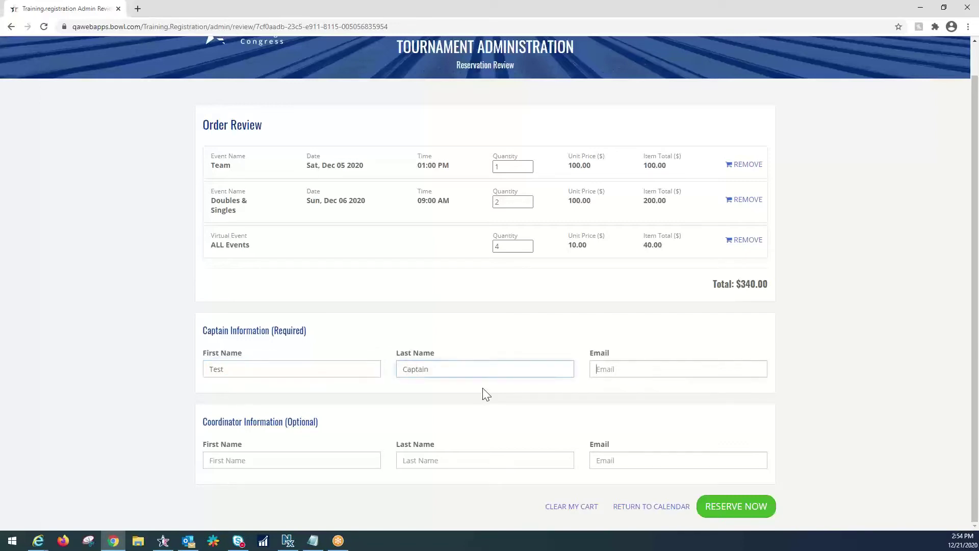
{"action": "key", "text": "Tab"}
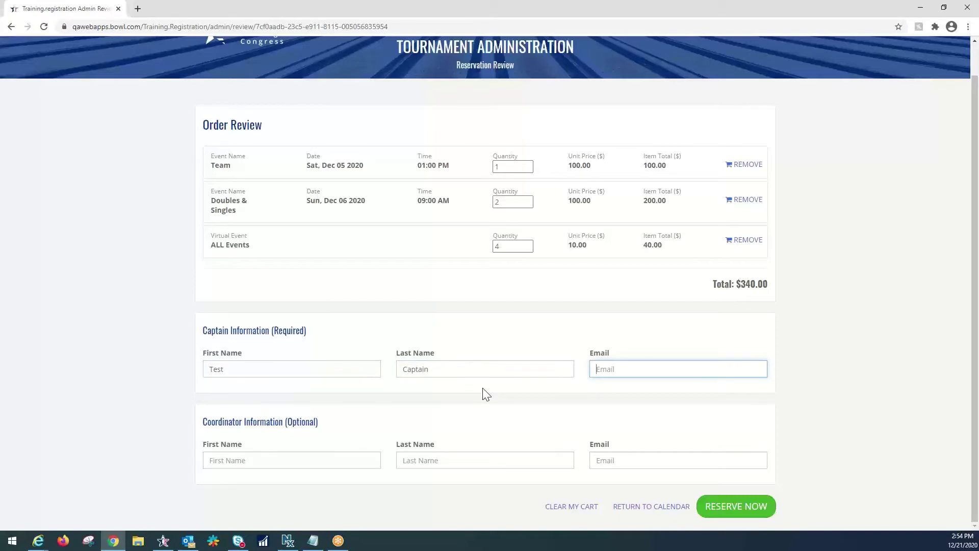
{"action": "type", "text": "fakeentry@b"}
{"action": "type", "text": "owl.com"}
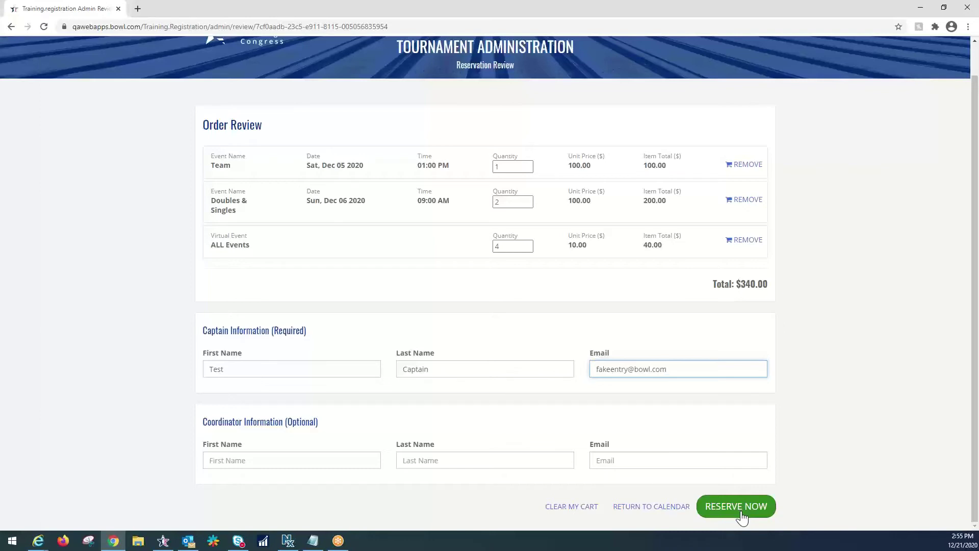
Step: Submit the reservation and scroll to the captain's four Training Tournament entries, $340.00 due
{"action": "left_click", "coordinate": [740, 512]}
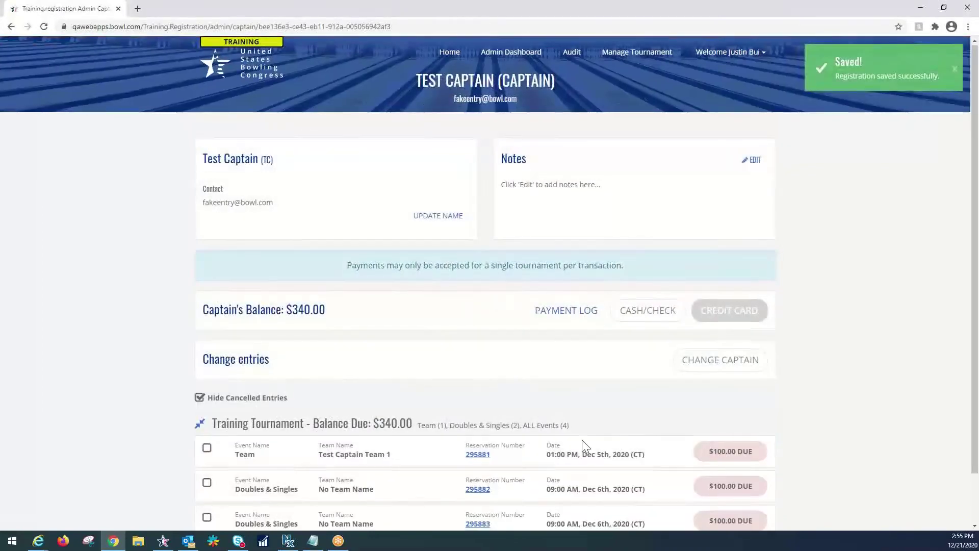
{"action": "scroll", "coordinate": [585, 445], "scroll_direction": "down", "scroll_amount": 2}
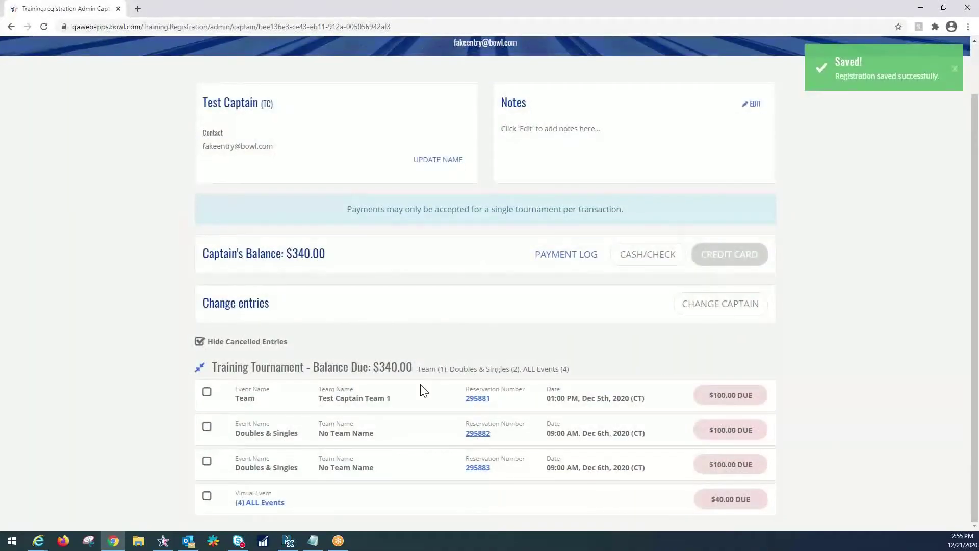
{"action": "scroll", "coordinate": [459, 357], "scroll_direction": "up", "scroll_amount": 2}
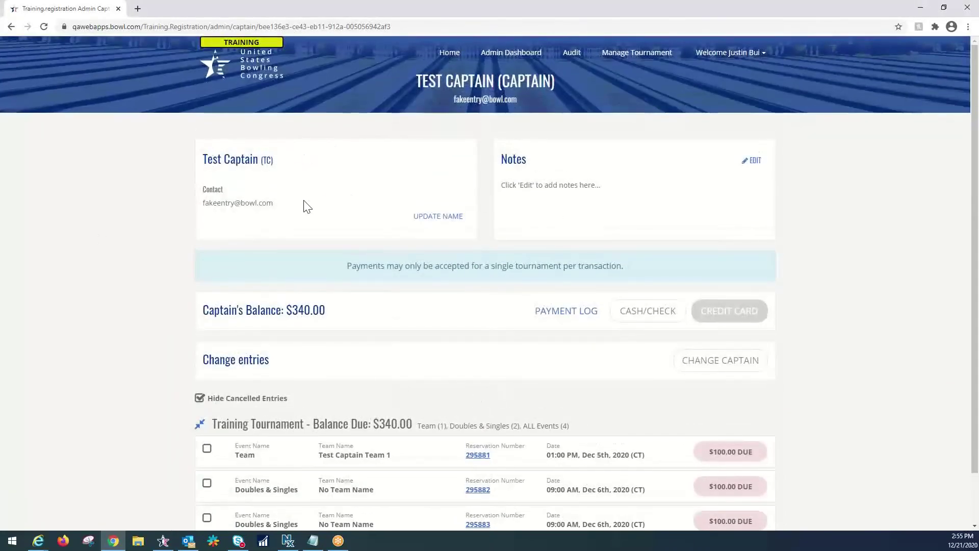
{"action": "left_click_drag", "start_coordinate": [279, 207], "coordinate": [206, 205]}
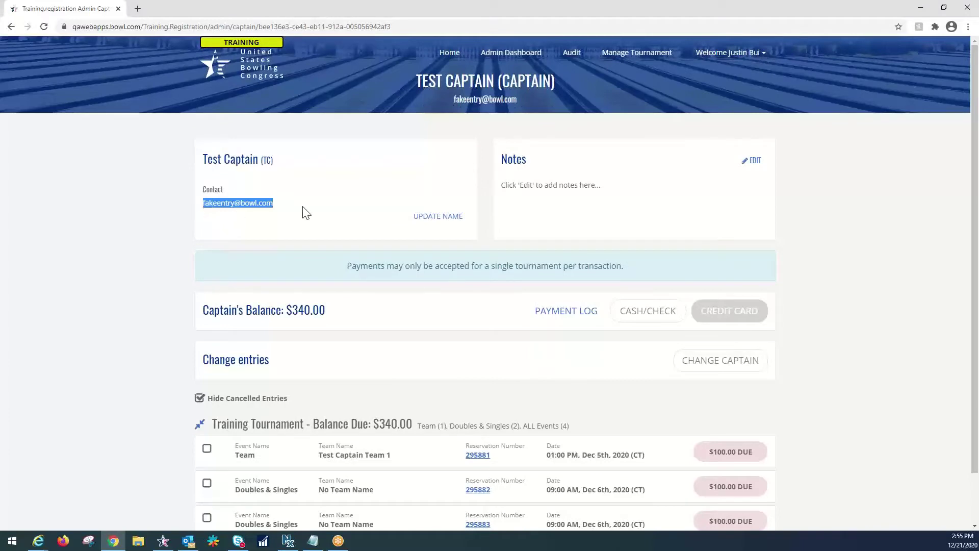
{"action": "left_click", "coordinate": [302, 230]}
{"action": "scroll", "coordinate": [320, 268], "scroll_direction": "down", "scroll_amount": 1}
{"action": "scroll", "coordinate": [321, 286], "scroll_direction": "down", "scroll_amount": 1}
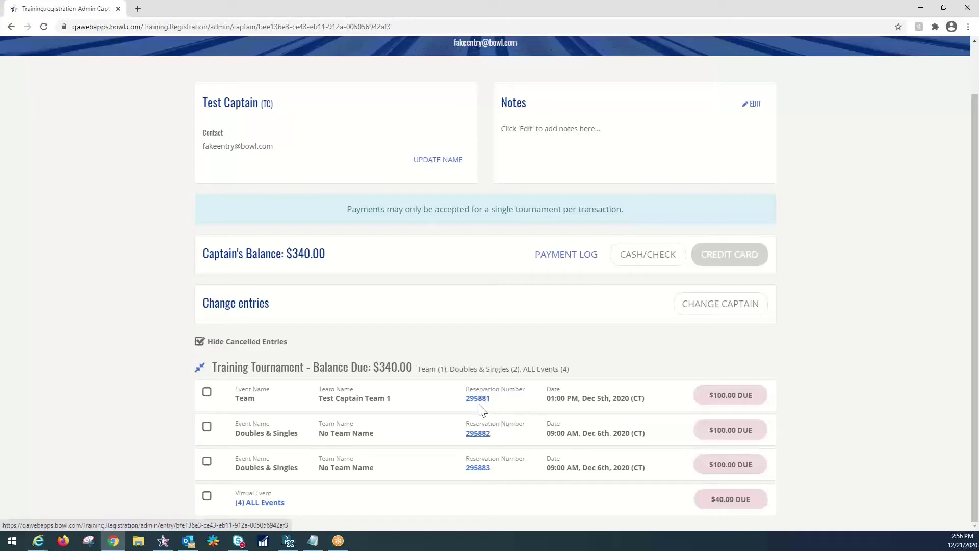
Step: Open the Team event entry's detail page via its reservation number link
{"action": "left_click", "coordinate": [482, 403]}
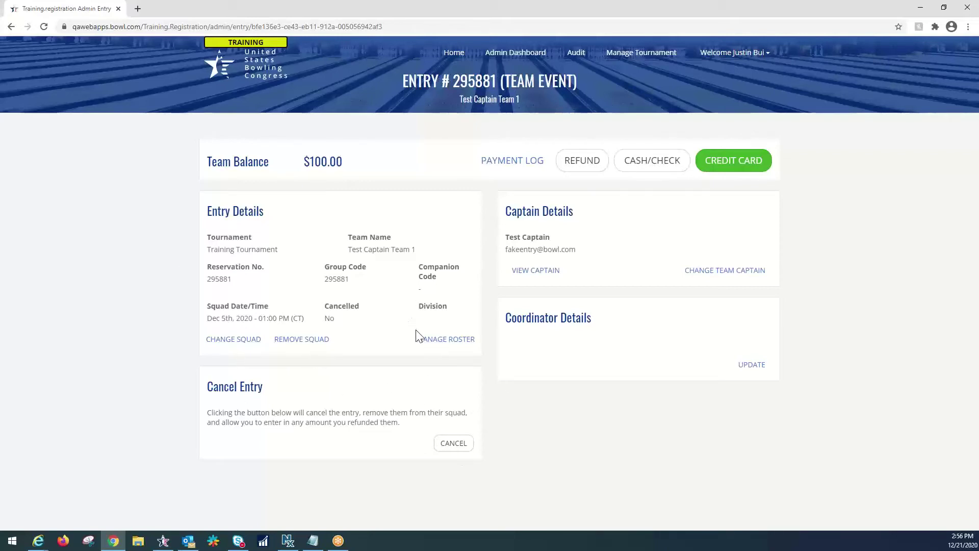
Step: In the roster editor, rename the team to 'USBC Online Reg 1'
{"action": "left_click", "coordinate": [442, 348]}
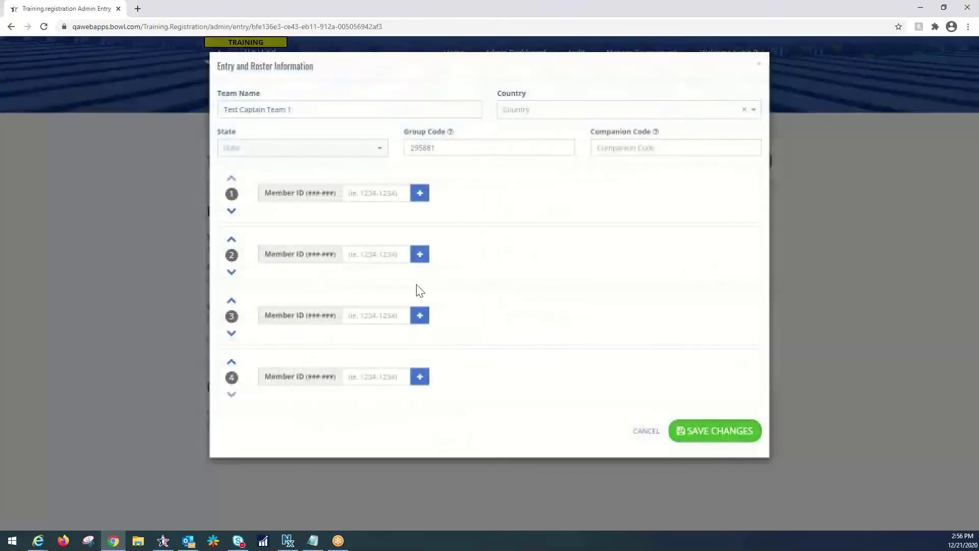
{"action": "left_click_drag", "start_coordinate": [301, 109], "coordinate": [211, 108]}
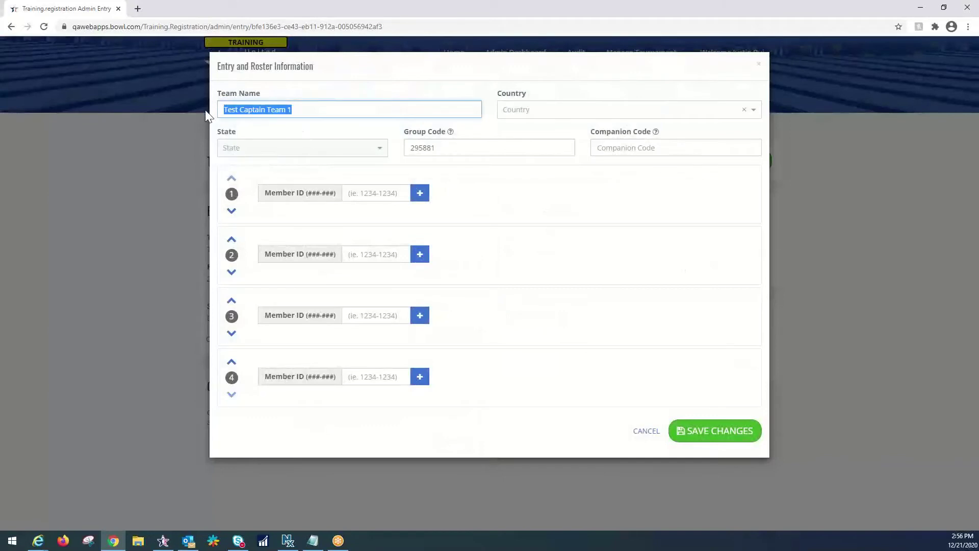
{"action": "type", "text": "USB"}
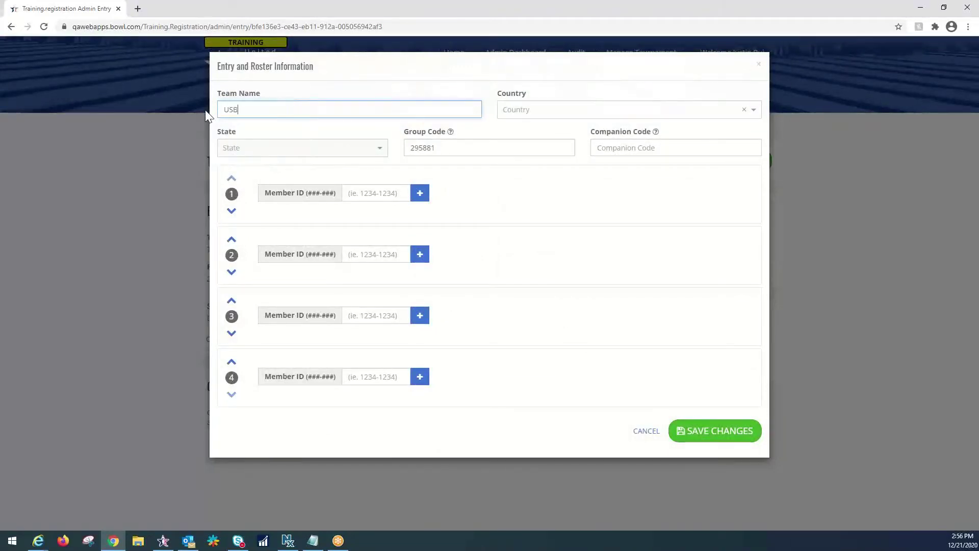
{"action": "type", "text": "C Online Reg 1"}
Step: Paste and look up member IDs for the first two roster spots
{"action": "key", "text": "alt+Tab"}
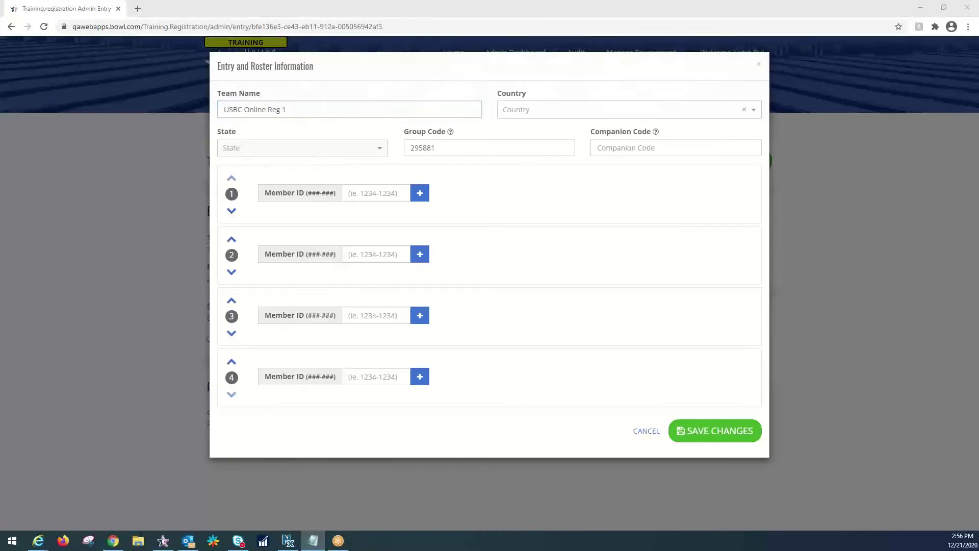
{"action": "left_click", "coordinate": [376, 192]}
{"action": "type", "text": "5731-97"}
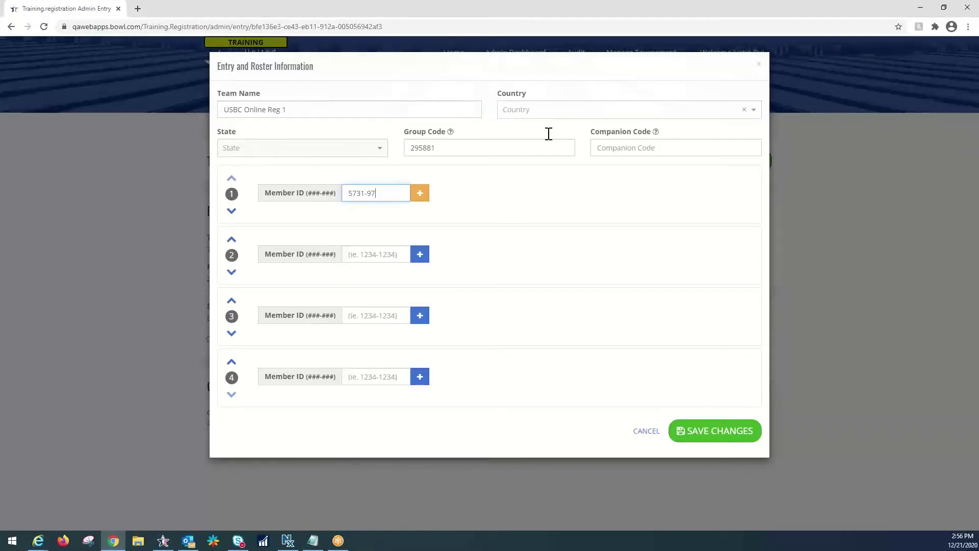
{"action": "left_click", "coordinate": [418, 198]}
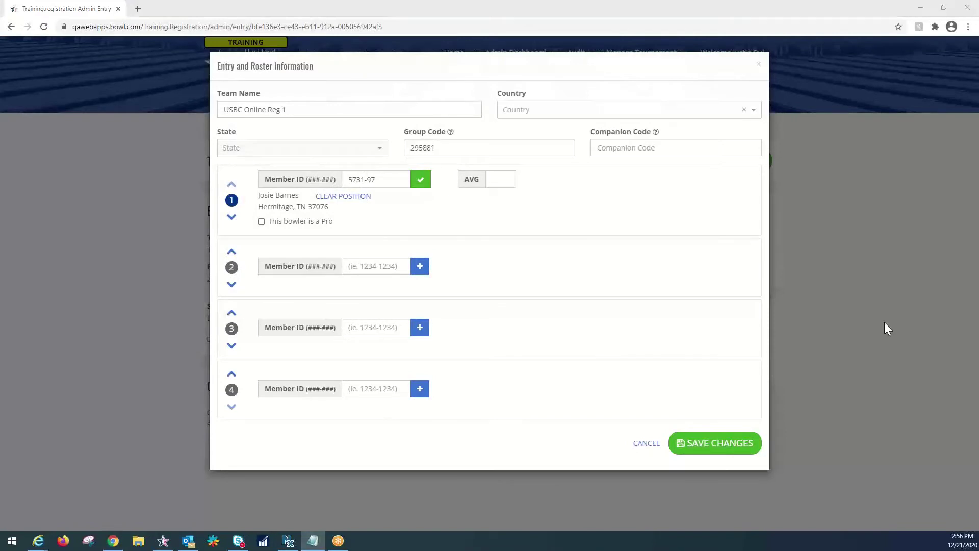
{"action": "left_click", "coordinate": [386, 275]}
{"action": "type", "text": "1682-2517"}
{"action": "left_click", "coordinate": [420, 272]}
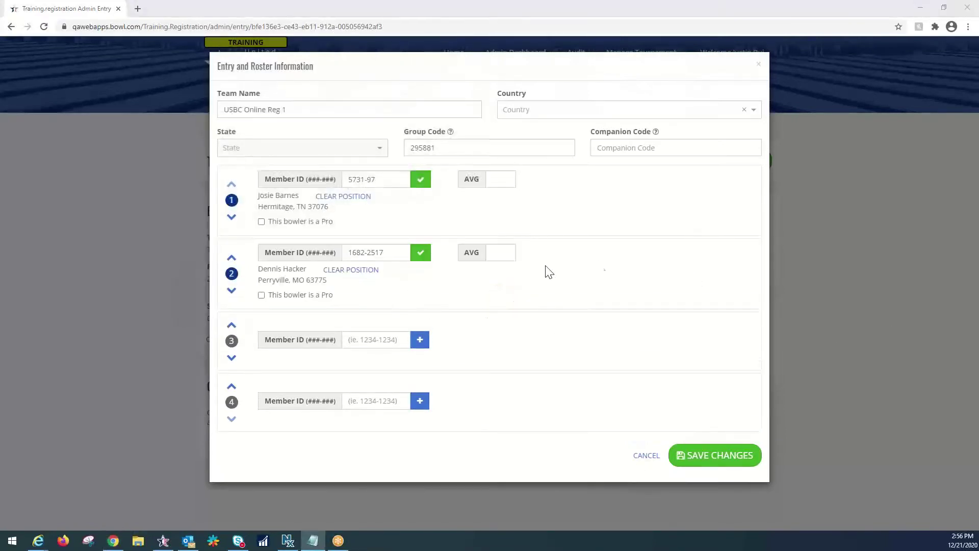
Step: Paste and look up member IDs for the third and fourth roster spots
{"action": "left_click", "coordinate": [373, 340]}
{"action": "type", "text": "6345-634"}
{"action": "left_click", "coordinate": [419, 340]}
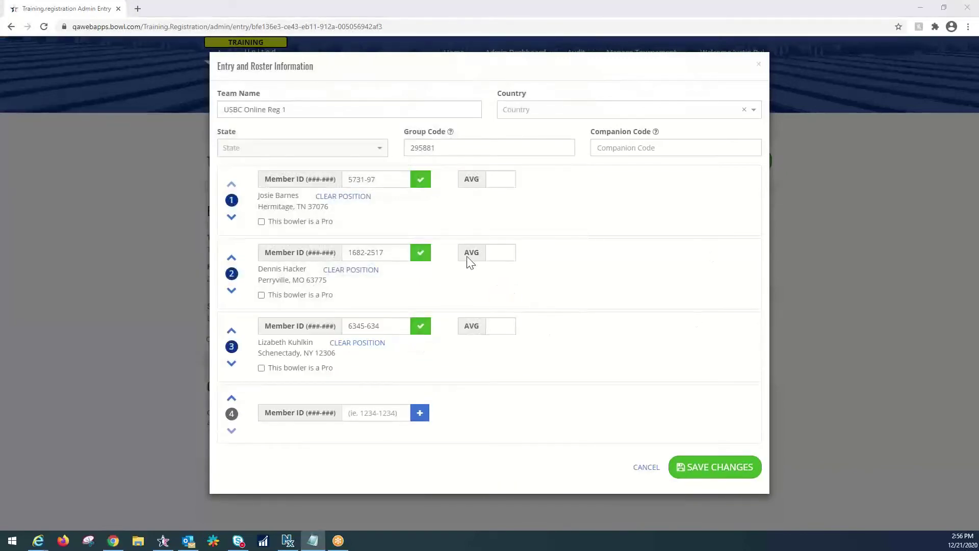
{"action": "left_click", "coordinate": [370, 414]}
{"action": "type", "text": "1-510"}
{"action": "left_click", "coordinate": [419, 413]}
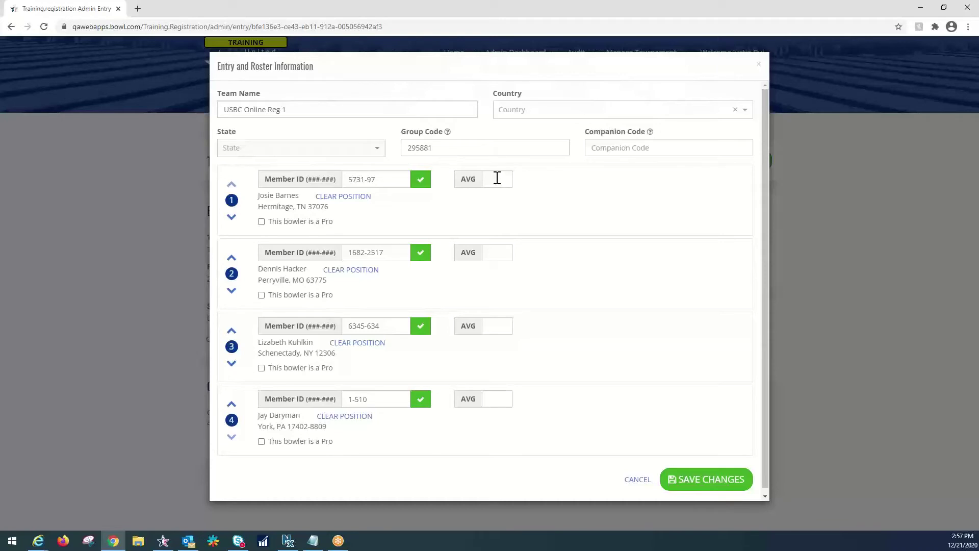
Step: Enter a 220 average for each of the four bowlers
{"action": "left_click", "coordinate": [497, 179]}
{"action": "type", "text": "220"}
{"action": "key", "text": "Tab"}
{"action": "key", "text": "Tab"}
{"action": "left_click", "coordinate": [488, 252]}
{"action": "type", "text": "220"}
{"action": "left_click", "coordinate": [497, 328]}
{"action": "type", "text": "220"}
{"action": "left_click", "coordinate": [493, 399]}
{"action": "type", "text": "220"}
Step: Move the first bowler down to the fourth slot and save the roster
{"action": "left_click", "coordinate": [232, 218]}
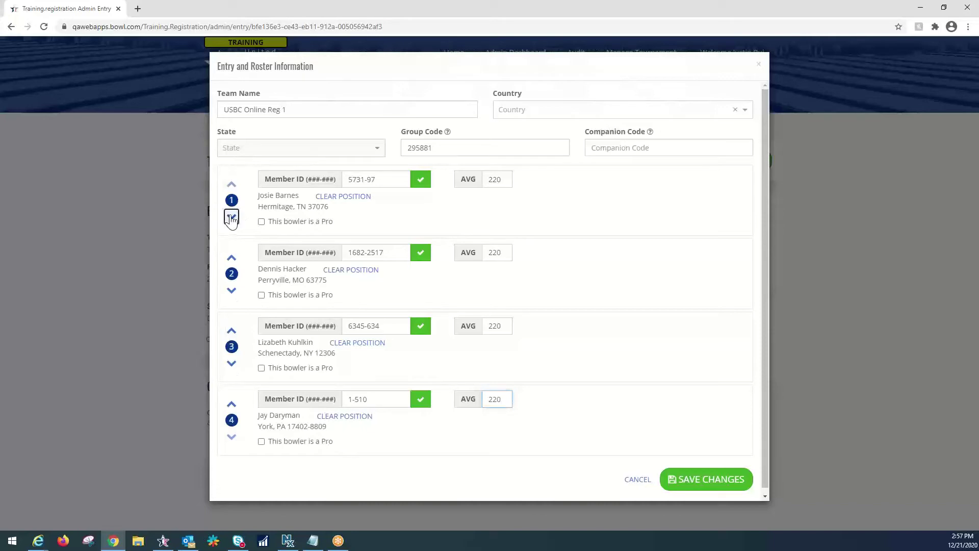
{"action": "left_click", "coordinate": [232, 291]}
{"action": "left_click", "coordinate": [231, 363]}
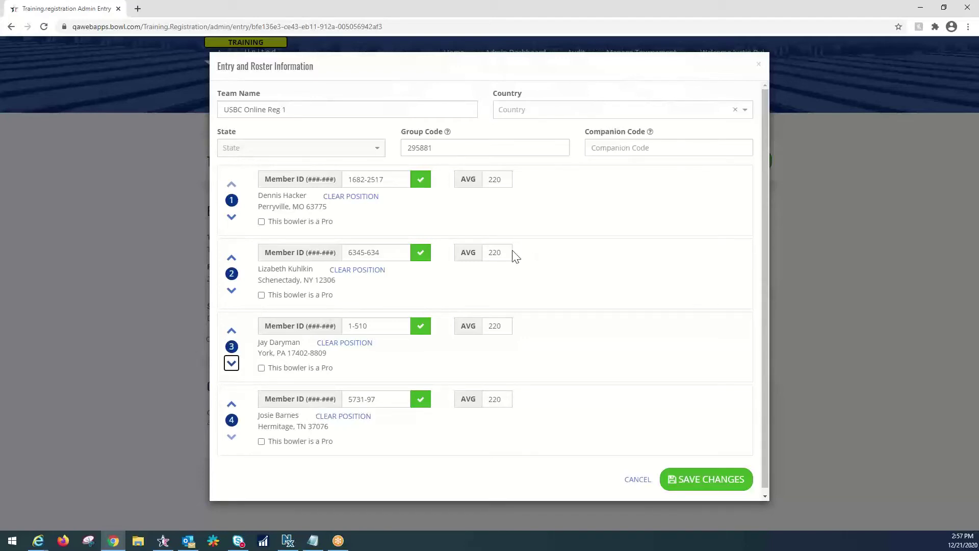
{"action": "left_click", "coordinate": [704, 487]}
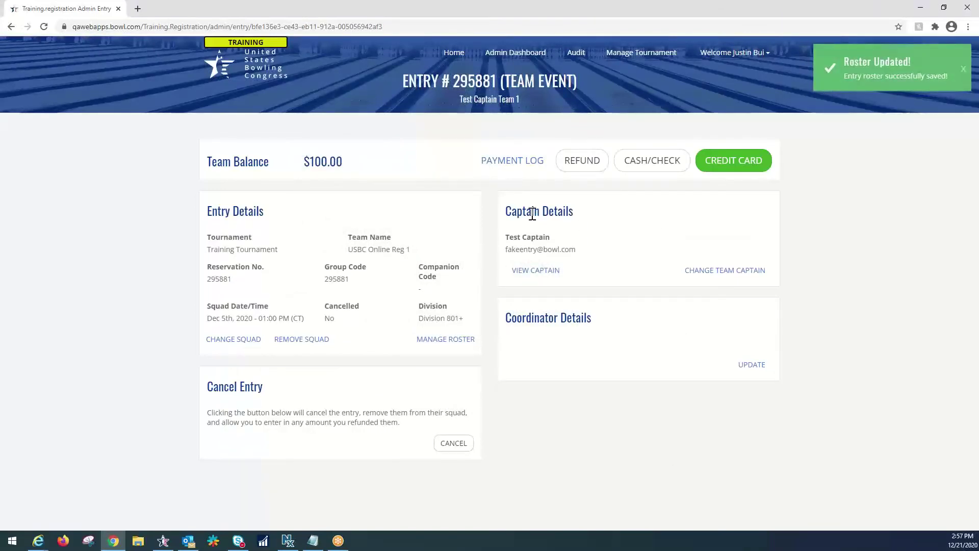
Step: Go back to the captain's page and open the first Doubles & Singles reservation
{"action": "left_click", "coordinate": [534, 271]}
{"action": "scroll", "coordinate": [531, 271], "scroll_direction": "down", "scroll_amount": 1}
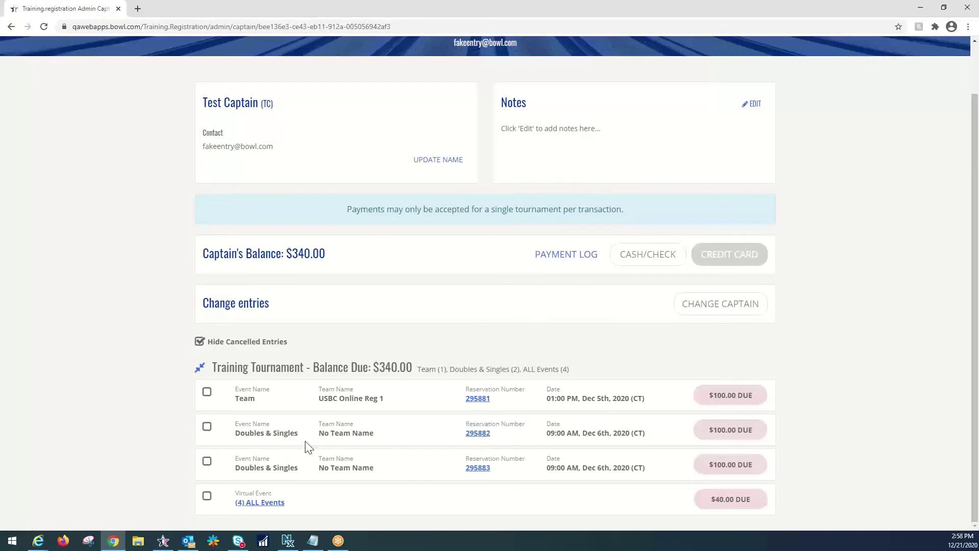
{"action": "left_click", "coordinate": [481, 437]}
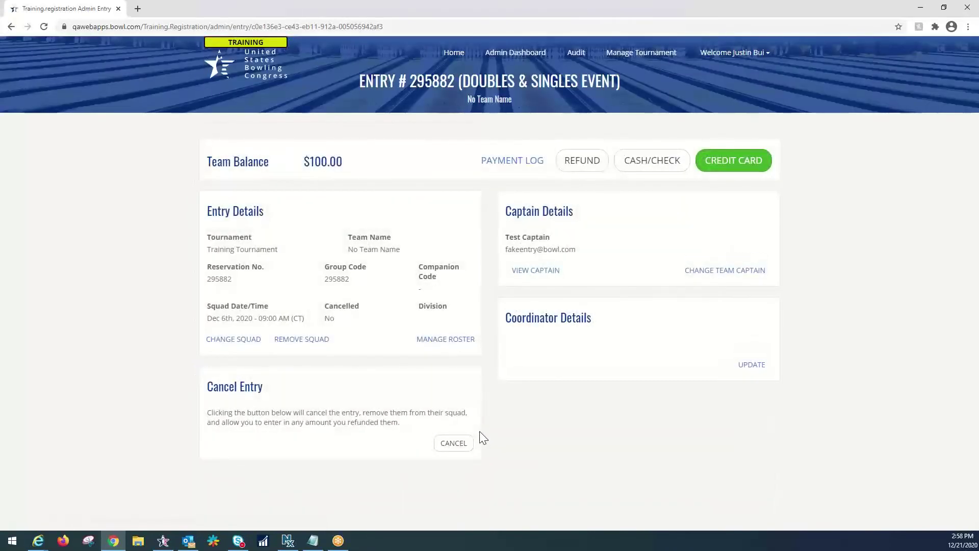
Step: In the doubles roster editor, pick two known bowlers from the Member ID suggestions and look them up
{"action": "left_click", "coordinate": [446, 341]}
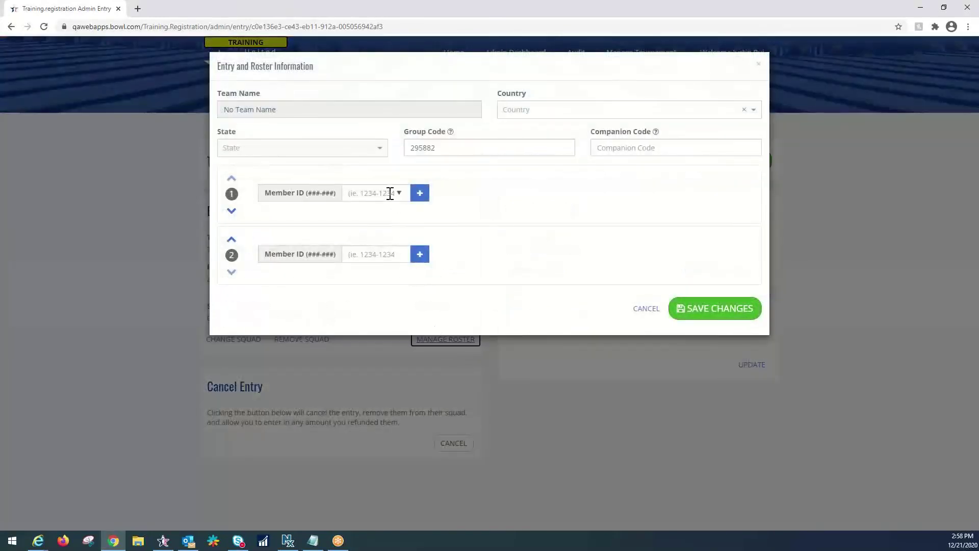
{"action": "left_click", "coordinate": [383, 192]}
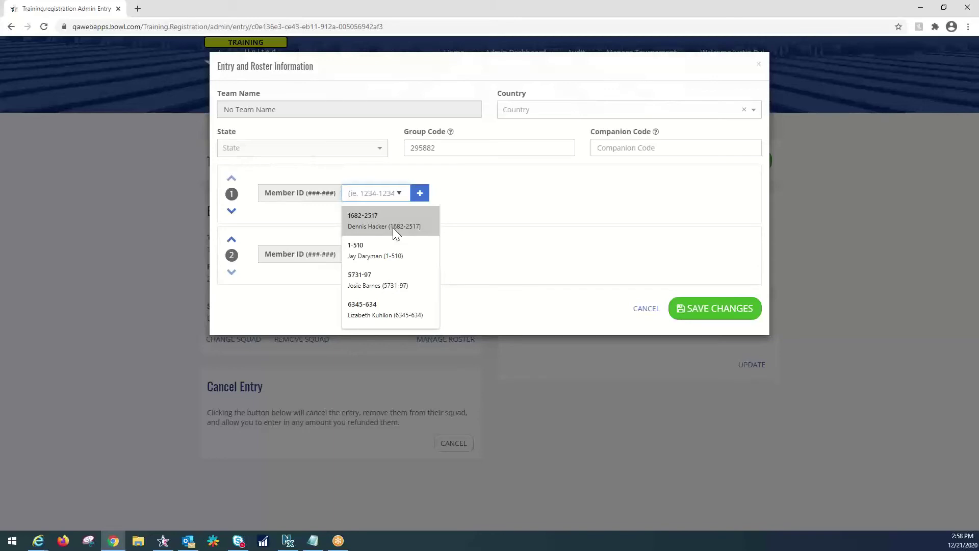
{"action": "left_click", "coordinate": [393, 227]}
{"action": "left_click", "coordinate": [390, 253]}
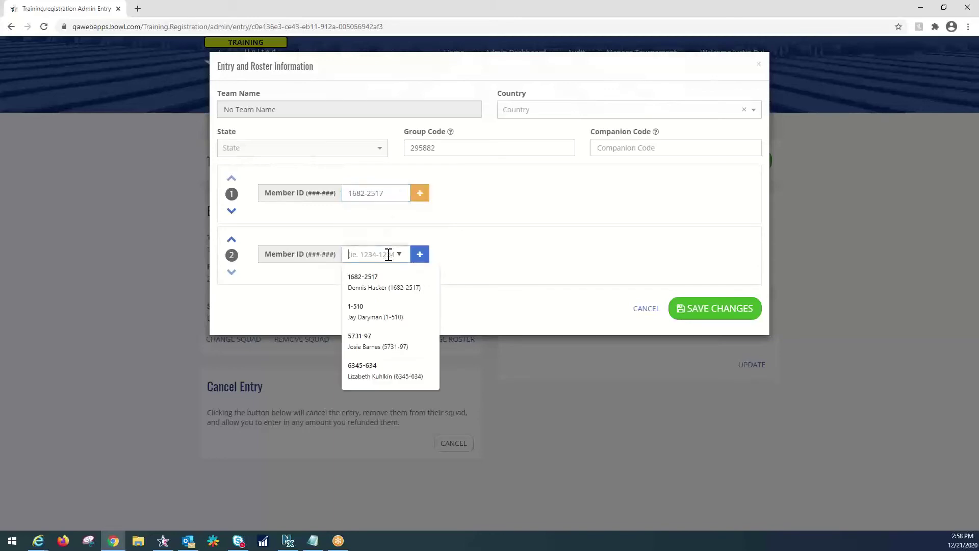
{"action": "left_click", "coordinate": [386, 313]}
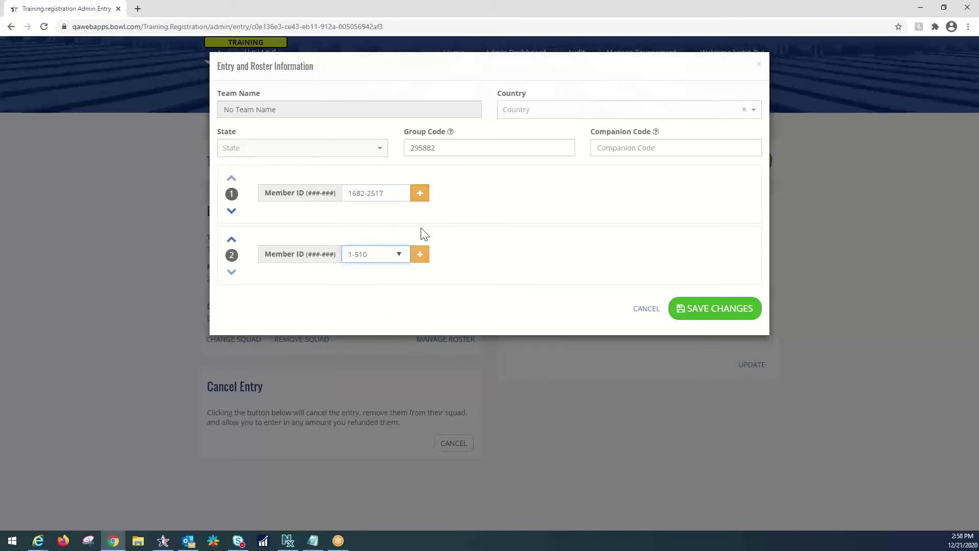
{"action": "left_click", "coordinate": [421, 194]}
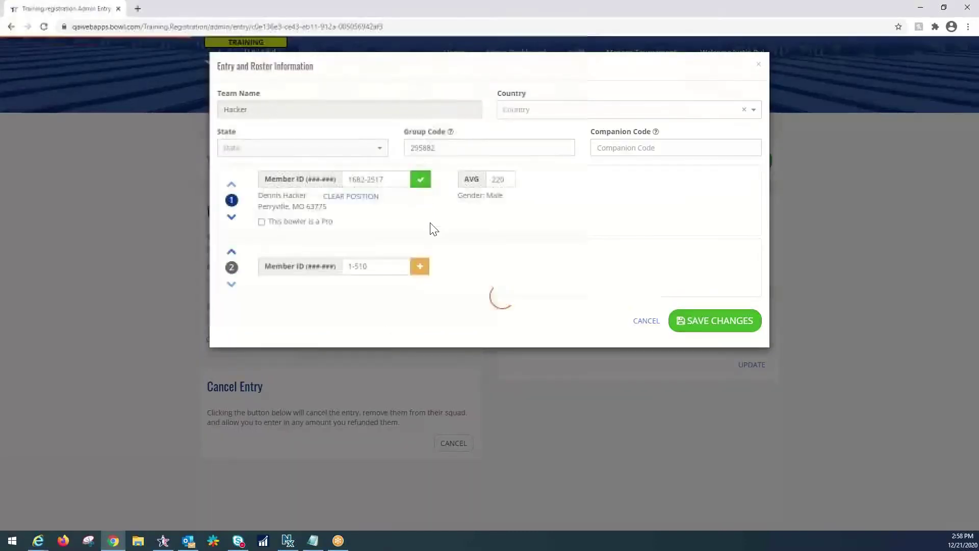
{"action": "left_click", "coordinate": [421, 266]}
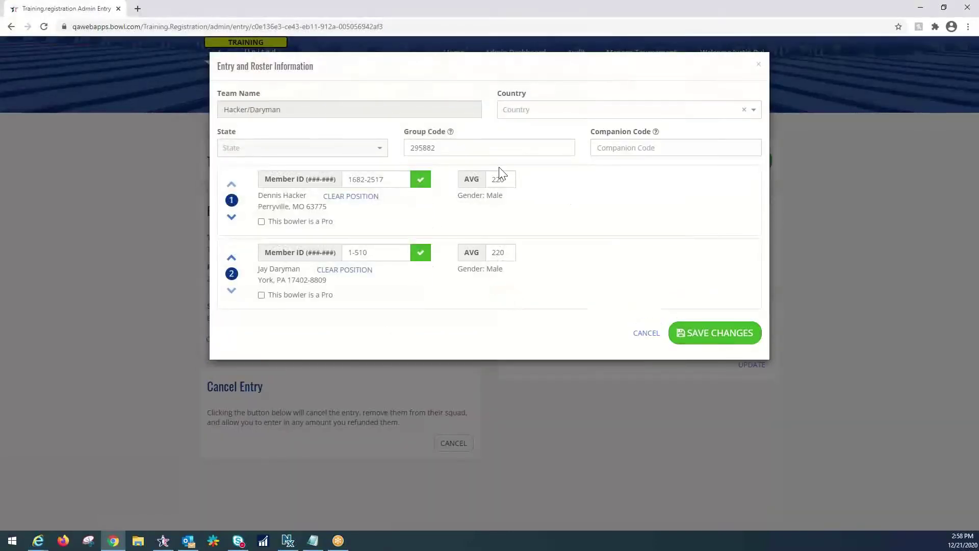
Step: Check both doubles bowlers' 220 average values
{"action": "double_click", "coordinate": [509, 180]}
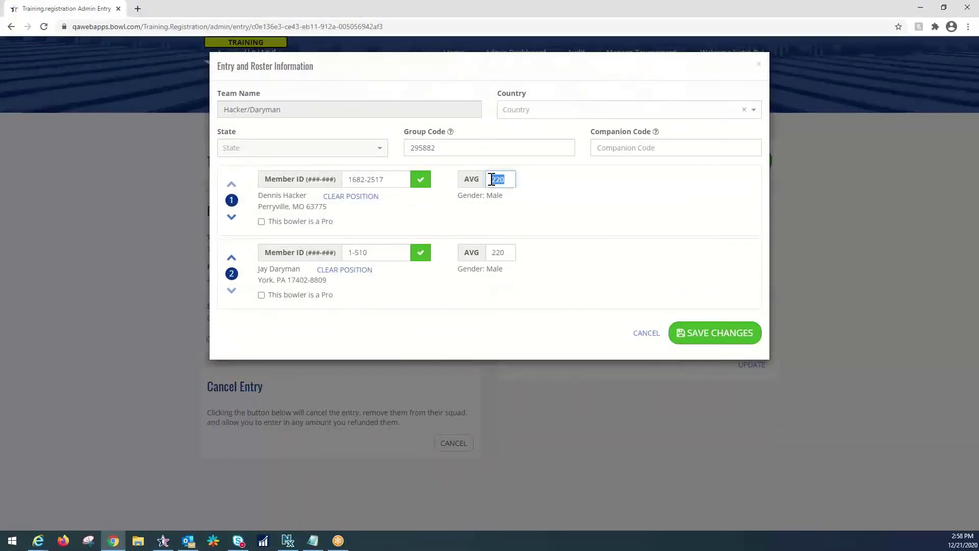
{"action": "double_click", "coordinate": [502, 252]}
{"action": "left_click", "coordinate": [533, 230]}
Step: Save the doubles roster, then open unnamed Doubles & Singles entry #295883 from the captain's page
{"action": "left_click", "coordinate": [717, 334]}
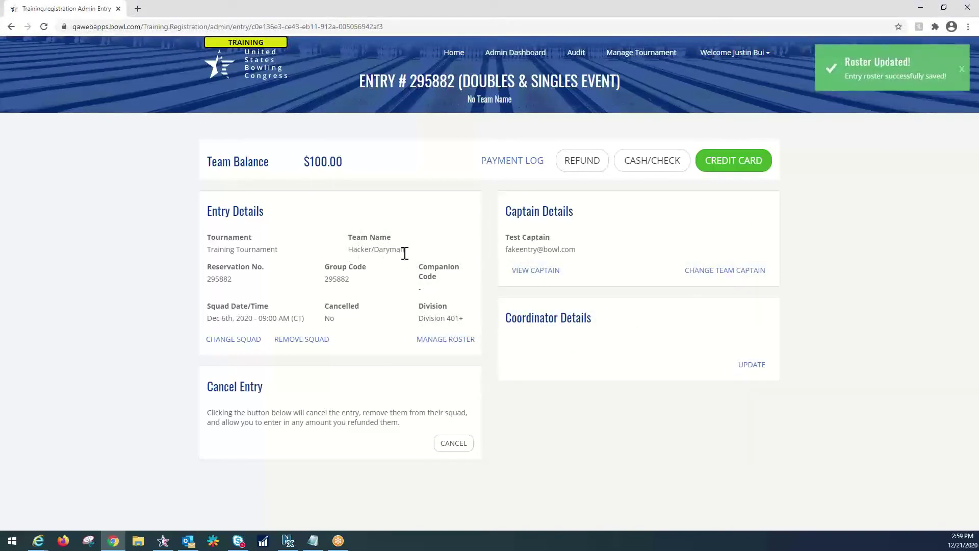
{"action": "left_click", "coordinate": [534, 275]}
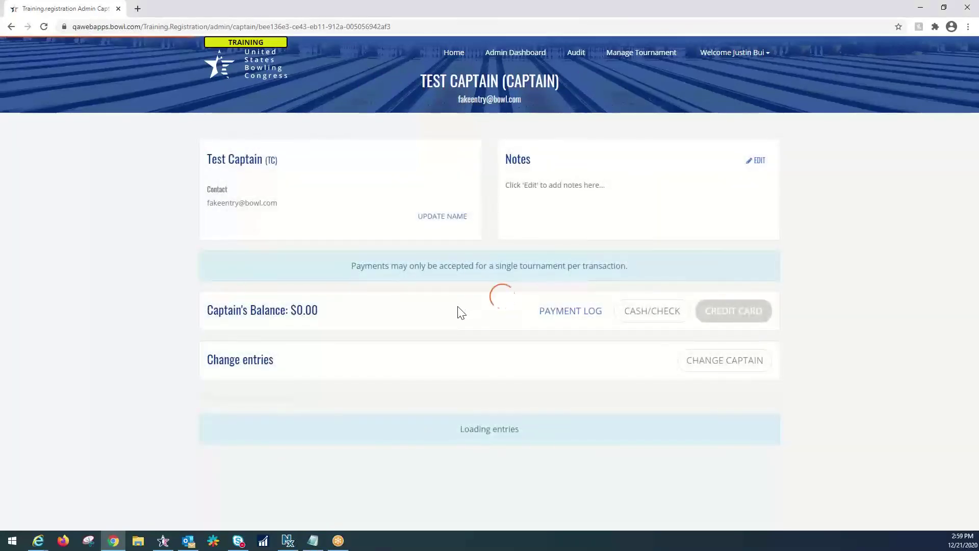
{"action": "scroll", "coordinate": [459, 311], "scroll_direction": "down", "scroll_amount": 1}
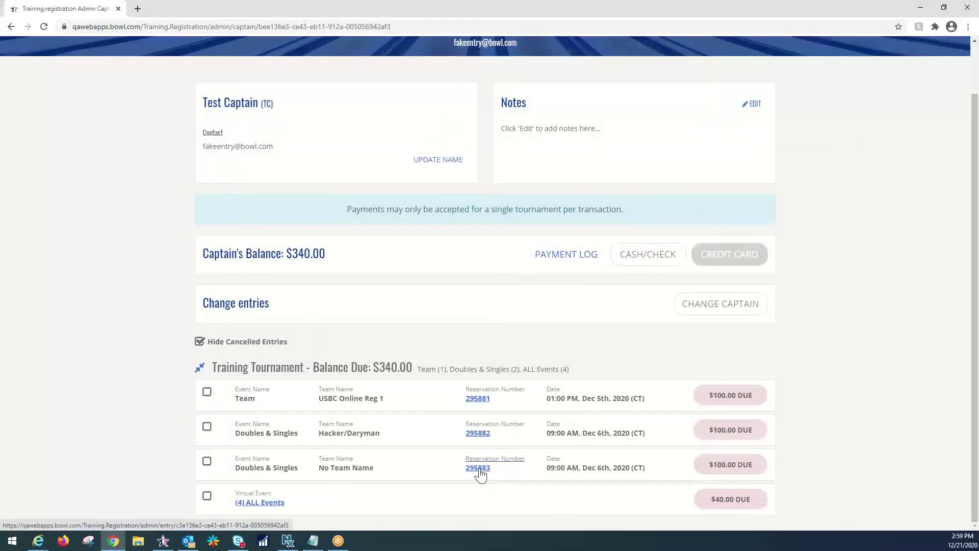
{"action": "left_click", "coordinate": [478, 469]}
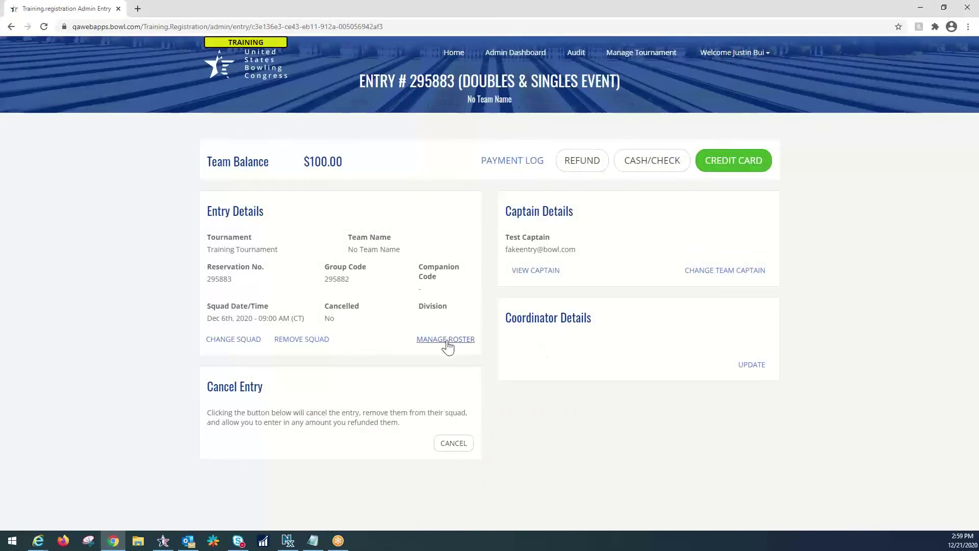
Step: Add two member bowlers to entry #295883's roster and verify both memberships, each averaging 220
{"action": "left_click", "coordinate": [447, 340]}
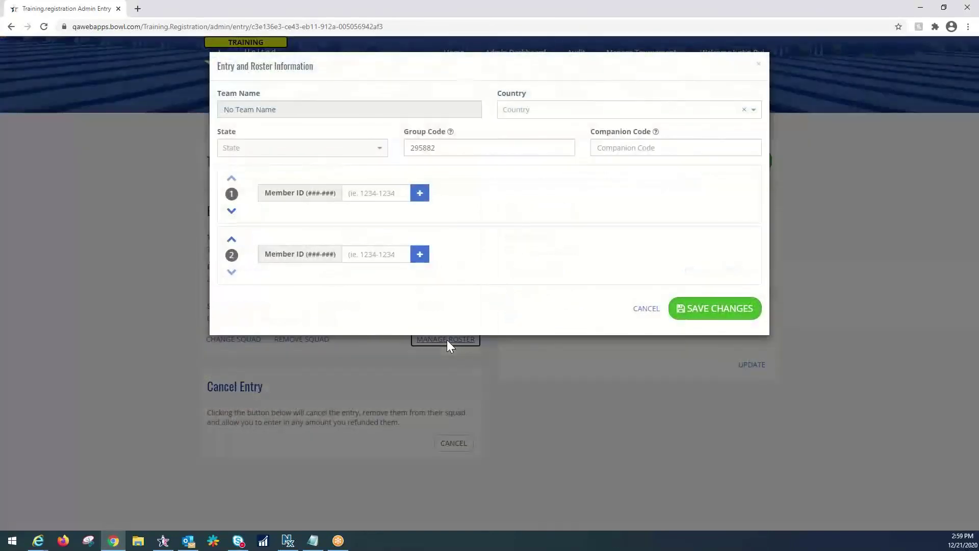
{"action": "left_click", "coordinate": [394, 192]}
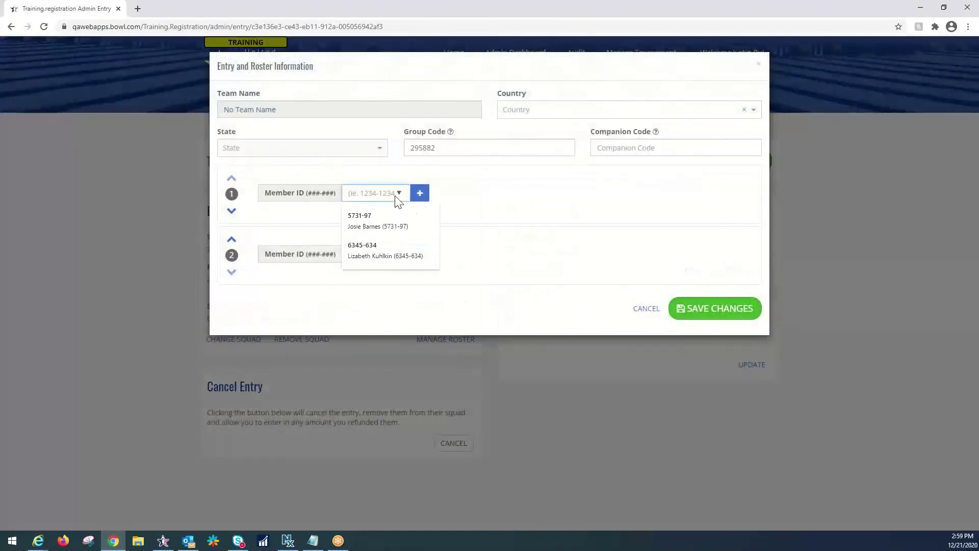
{"action": "left_click", "coordinate": [387, 226]}
{"action": "left_click", "coordinate": [389, 254]}
{"action": "left_click", "coordinate": [369, 312]}
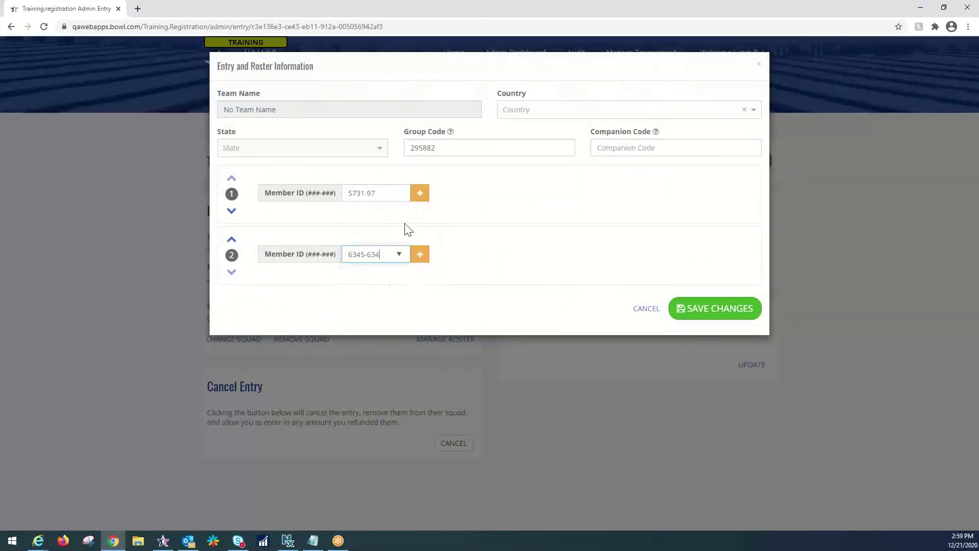
{"action": "left_click", "coordinate": [420, 192]}
{"action": "left_click", "coordinate": [420, 264]}
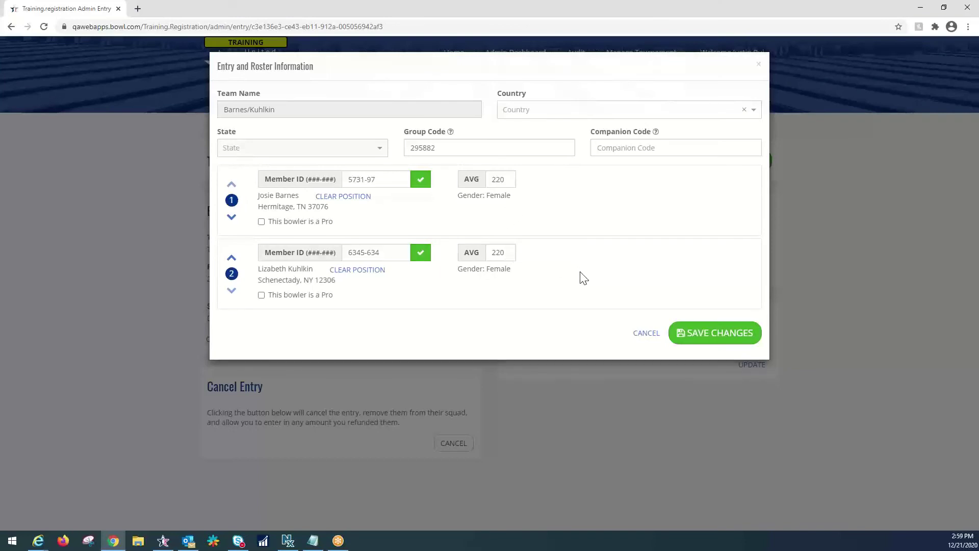
Step: Save the second doubles roster and go back to the captain's entries list
{"action": "left_click", "coordinate": [706, 336]}
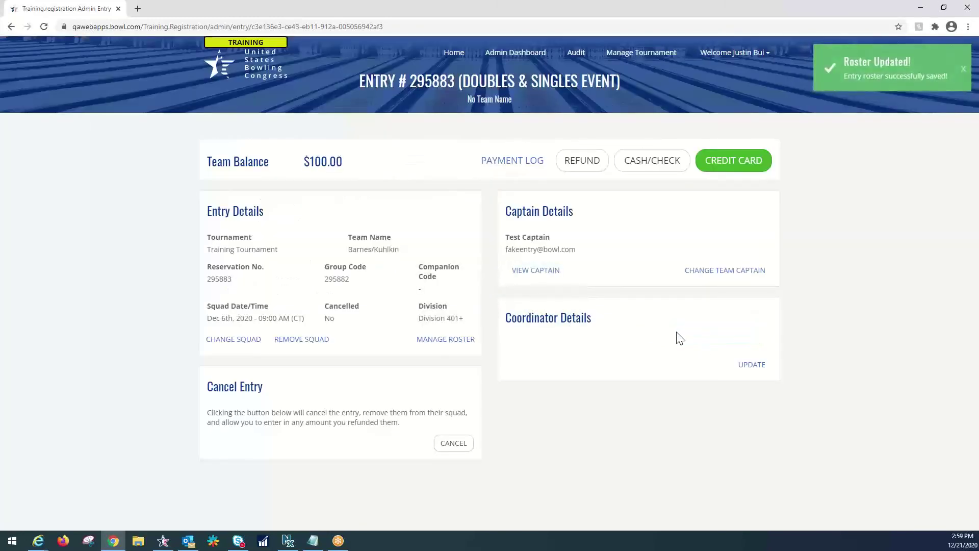
{"action": "left_click", "coordinate": [534, 277]}
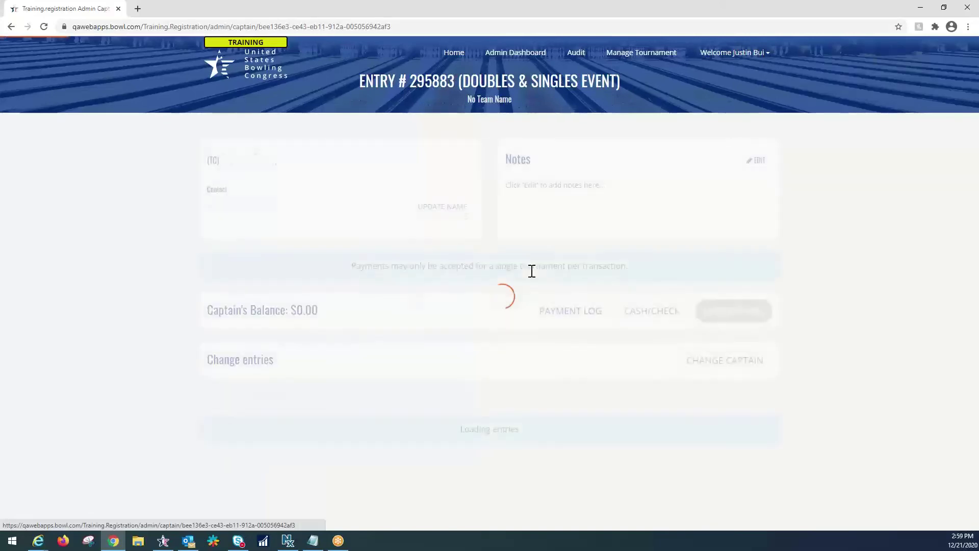
{"action": "scroll", "coordinate": [350, 310], "scroll_direction": "down", "scroll_amount": 1}
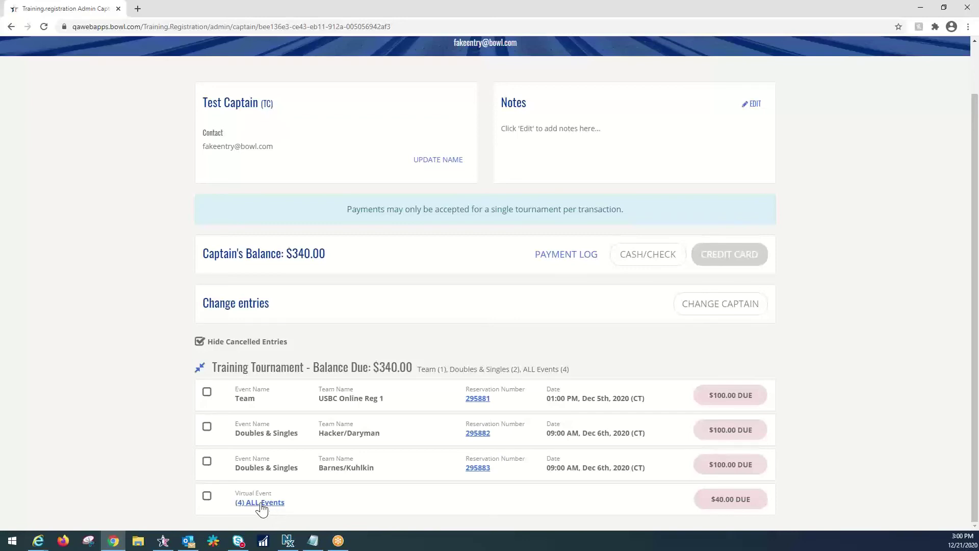
Step: Assign a doubles bowler to each of the four ALL Events entries, save, and return to the captain
{"action": "left_click", "coordinate": [261, 503]}
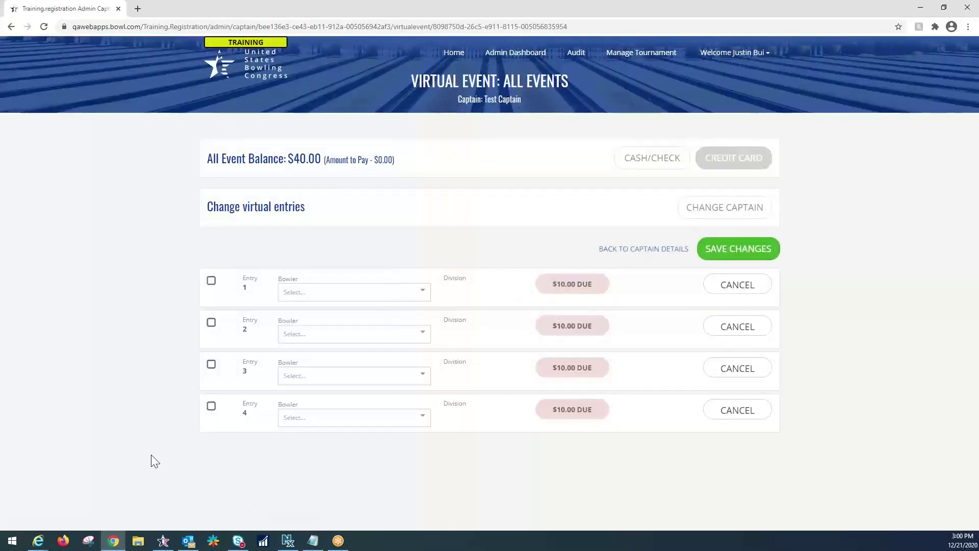
{"action": "left_click", "coordinate": [380, 299]}
{"action": "left_click", "coordinate": [376, 312]}
{"action": "left_click", "coordinate": [376, 335]}
{"action": "left_click", "coordinate": [366, 359]}
{"action": "left_click", "coordinate": [360, 375]}
{"action": "left_click", "coordinate": [356, 391]}
{"action": "left_click", "coordinate": [350, 417]}
{"action": "left_click", "coordinate": [352, 436]}
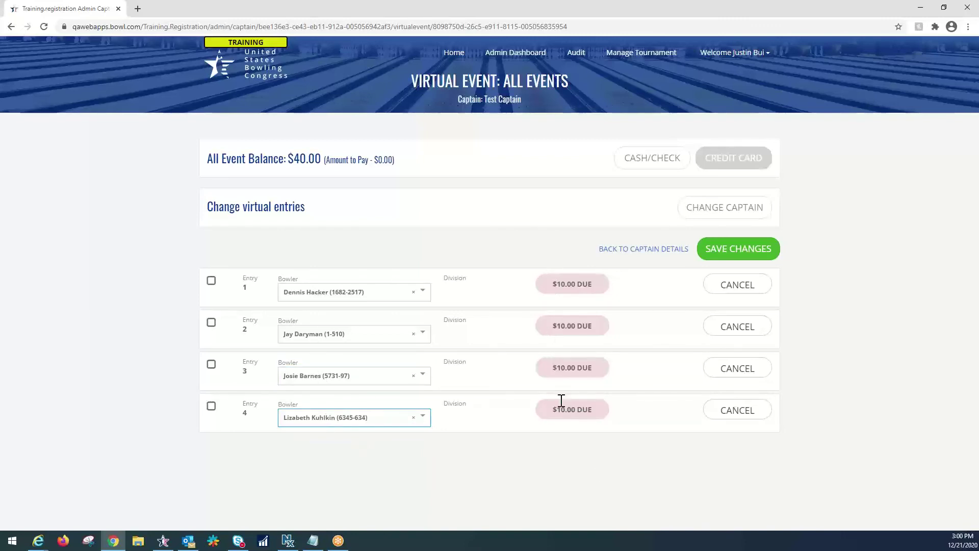
{"action": "left_click", "coordinate": [730, 260]}
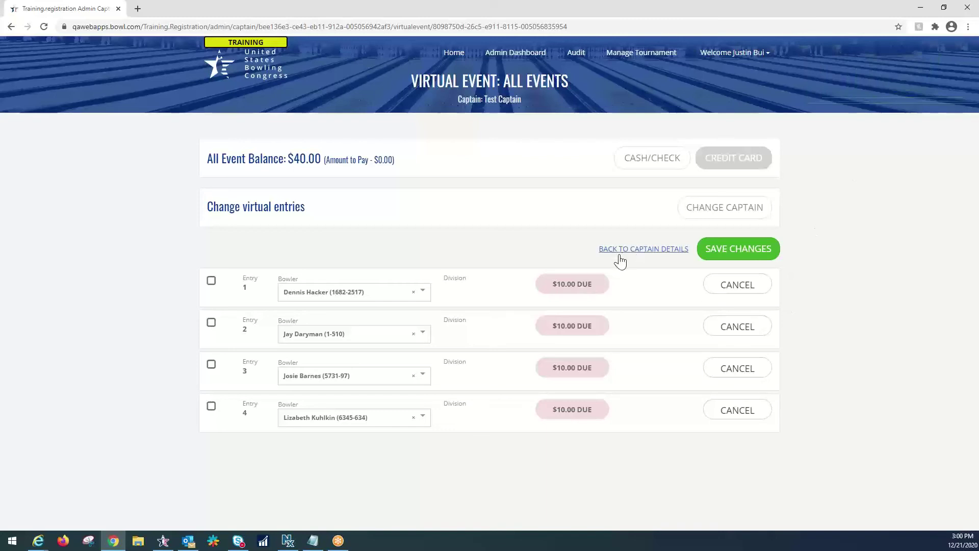
{"action": "left_click", "coordinate": [651, 250]}
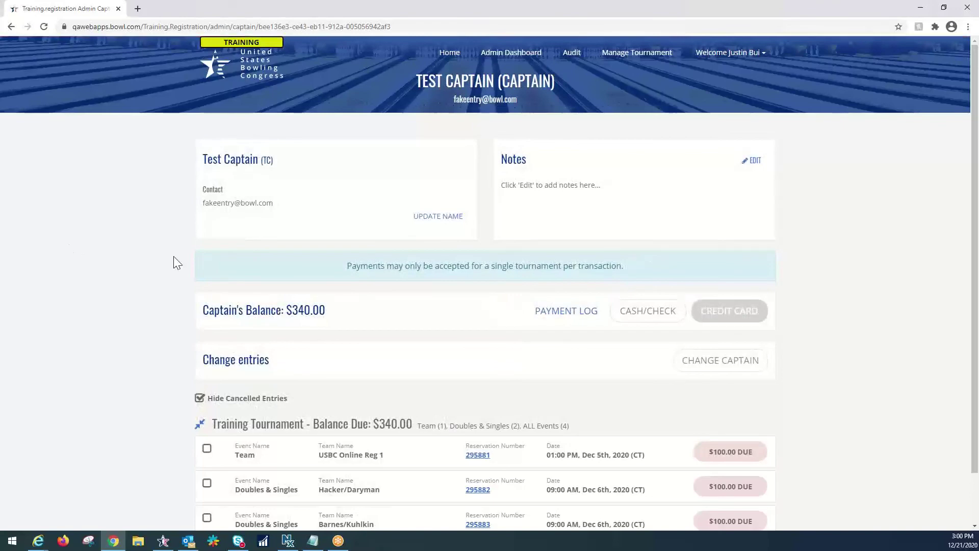
Step: Tick the Team, both Doubles & Singles, and All Events entries for payment, totalling $340.00
{"action": "scroll", "coordinate": [174, 257], "scroll_direction": "down", "scroll_amount": 1}
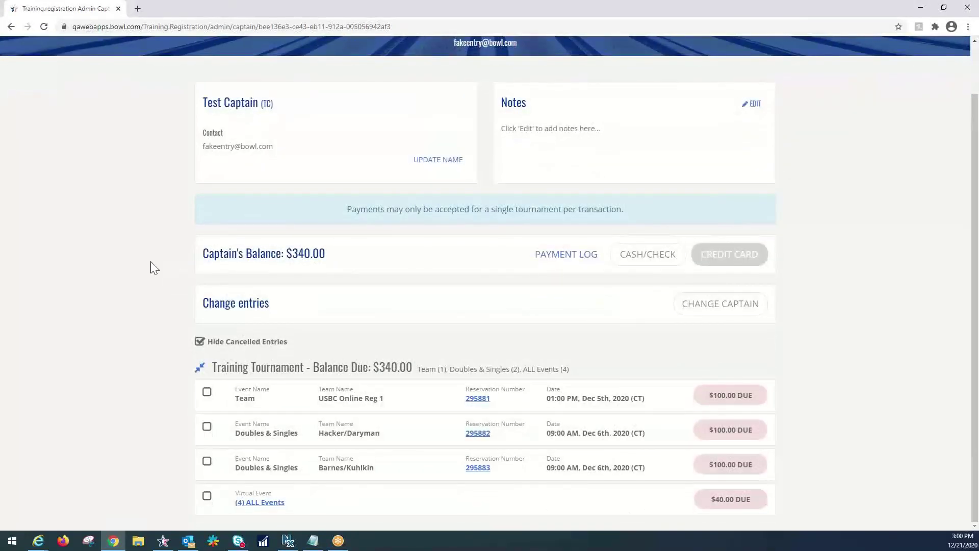
{"action": "left_click", "coordinate": [207, 392]}
{"action": "left_click", "coordinate": [207, 427]}
{"action": "left_click", "coordinate": [206, 460]}
{"action": "left_click", "coordinate": [206, 495]}
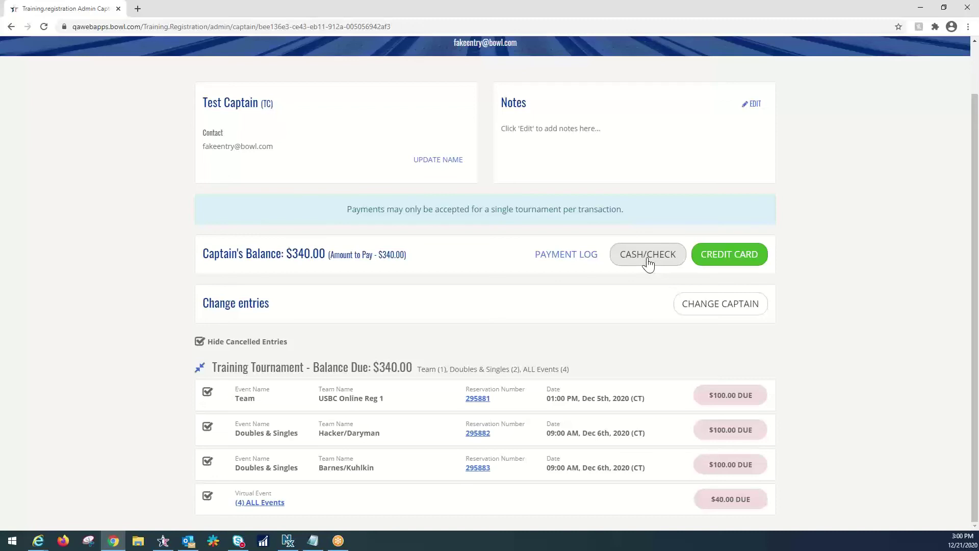
Step: Enter a $340.00 Check payment with check number 01 and a note starting 'Rec'
{"action": "left_click", "coordinate": [648, 262]}
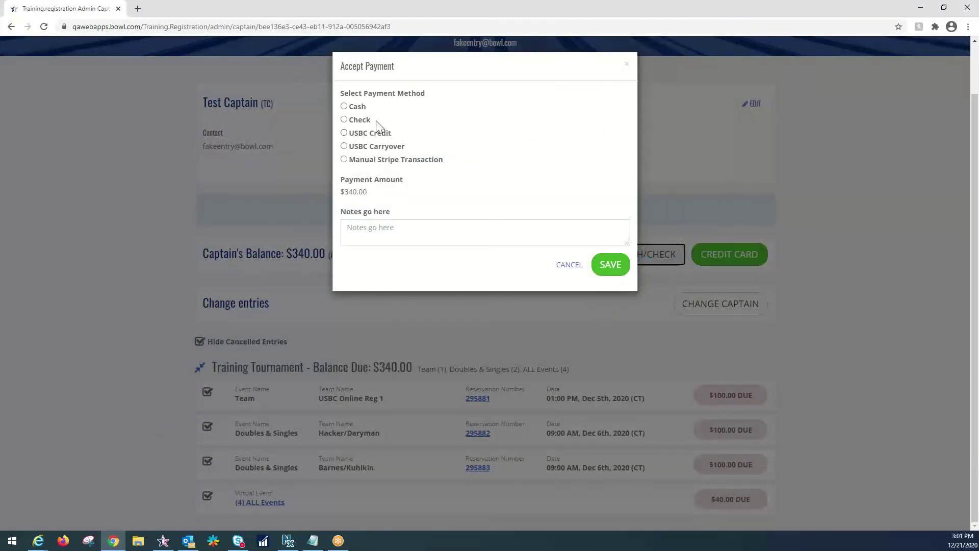
{"action": "left_click", "coordinate": [344, 120]}
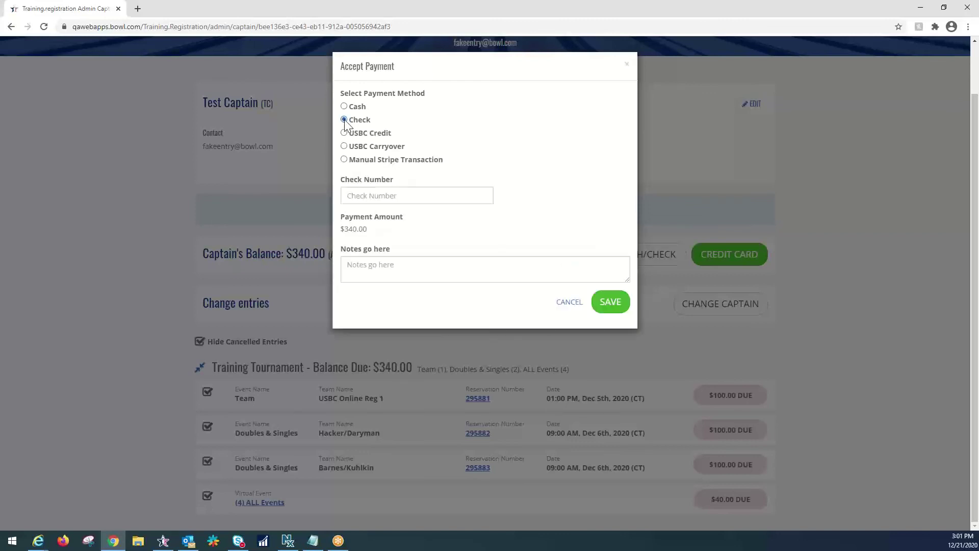
{"action": "left_click", "coordinate": [381, 202]}
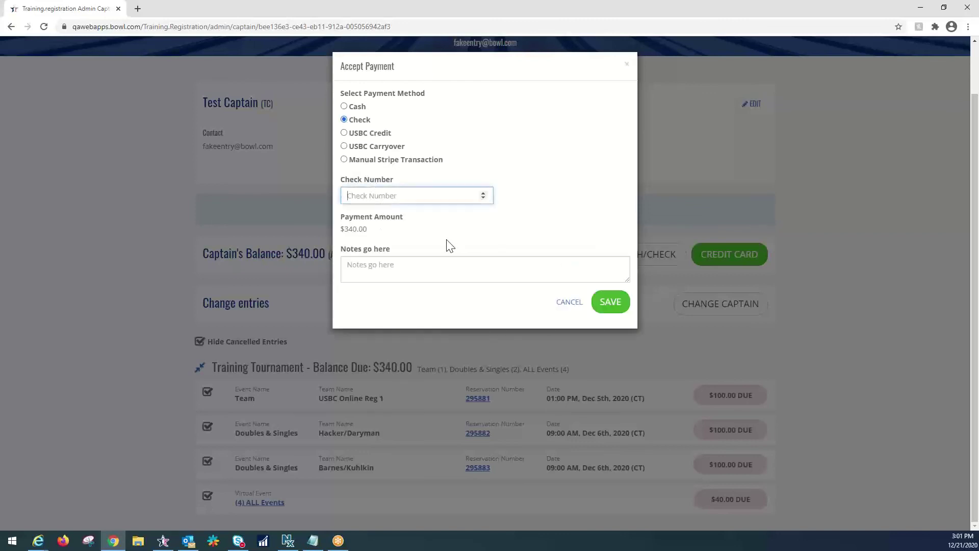
{"action": "type", "text": "00"}
{"action": "key", "text": "BackSpace"}
{"action": "type", "text": "1"}
{"action": "left_click", "coordinate": [426, 266]}
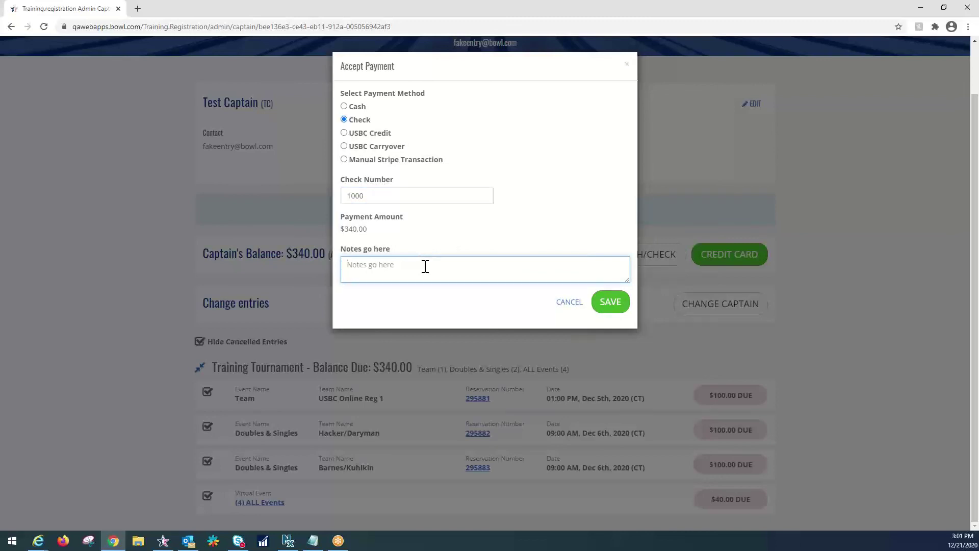
{"action": "type", "text": "Rec 12/21 from Josie"}
Step: Save the check payment, confirming $0.00 balance due across all four Training Tournament entries
{"action": "left_click", "coordinate": [610, 306]}
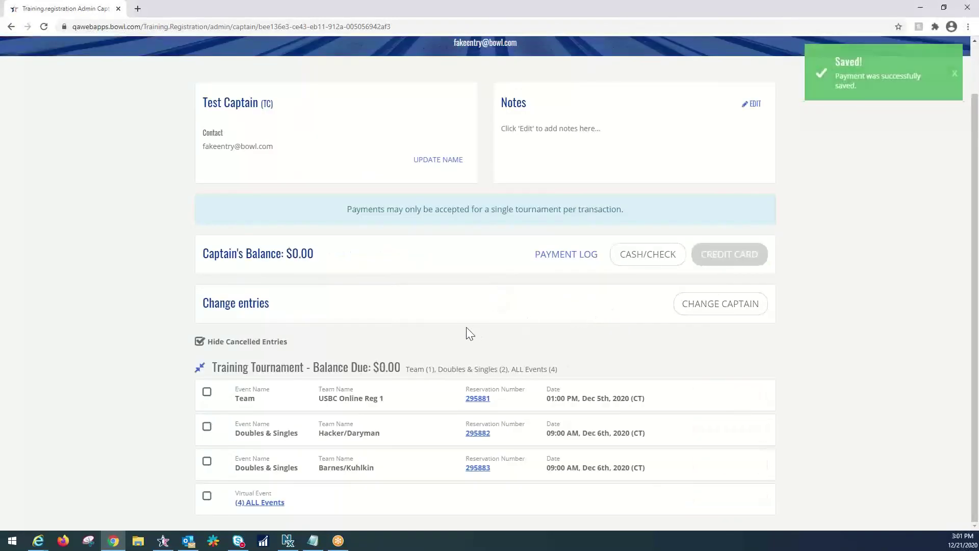
{"action": "left_click_drag", "start_coordinate": [376, 366], "coordinate": [403, 366]}
{"action": "left_click", "coordinate": [532, 354]}
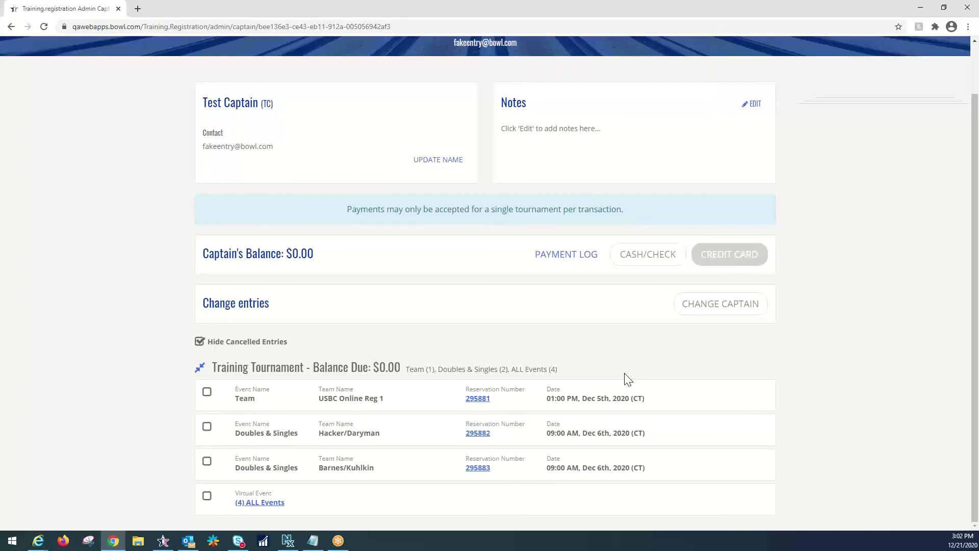
{"action": "scroll", "coordinate": [615, 362], "scroll_direction": "up", "scroll_amount": 2}
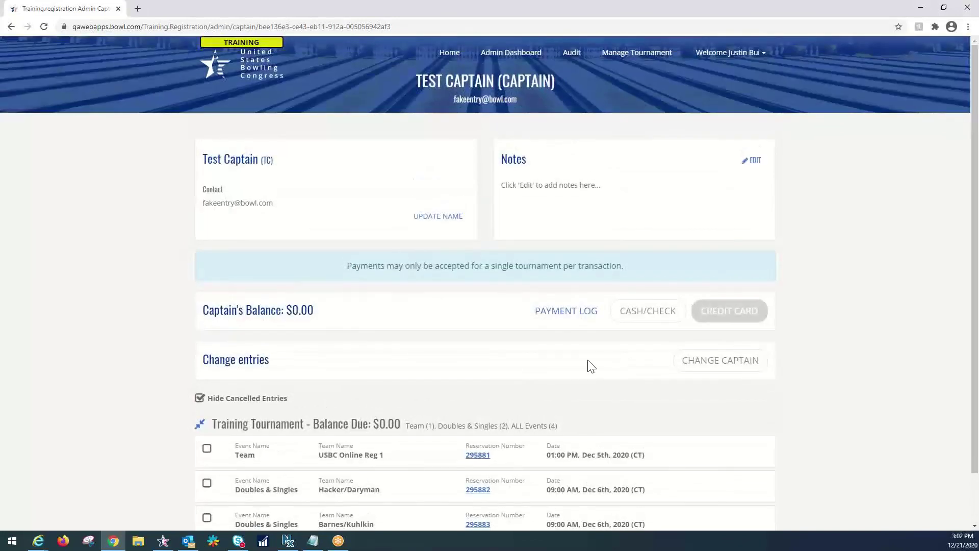